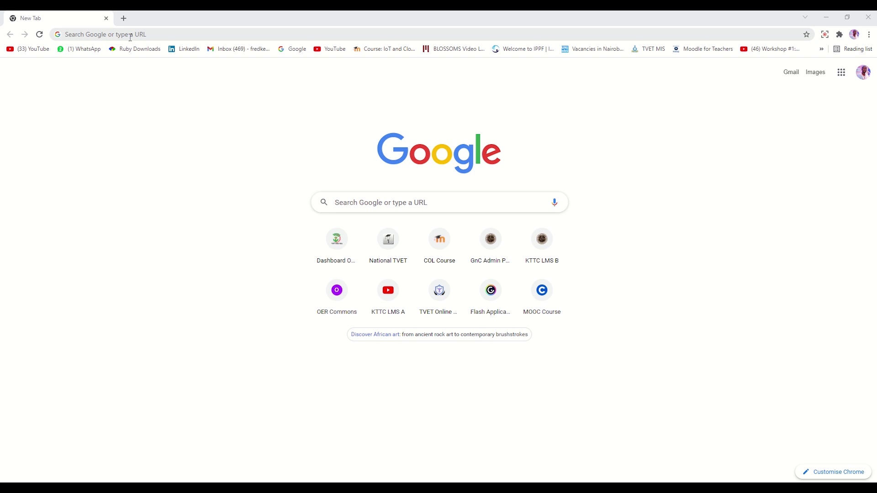
Load the MoodleCloud product page at moodle.com/moodlecloud in Chrome.
left_click(129, 36)
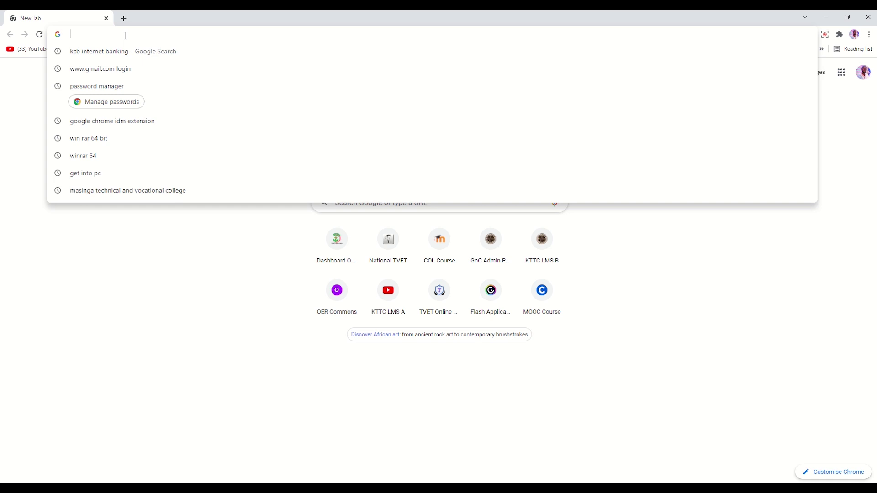
type("moodle.com/moodlecloud")
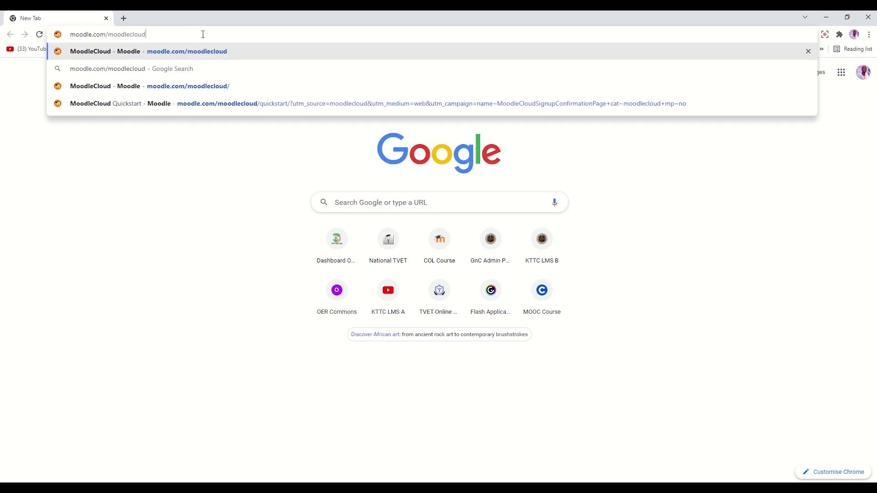
key("Return")
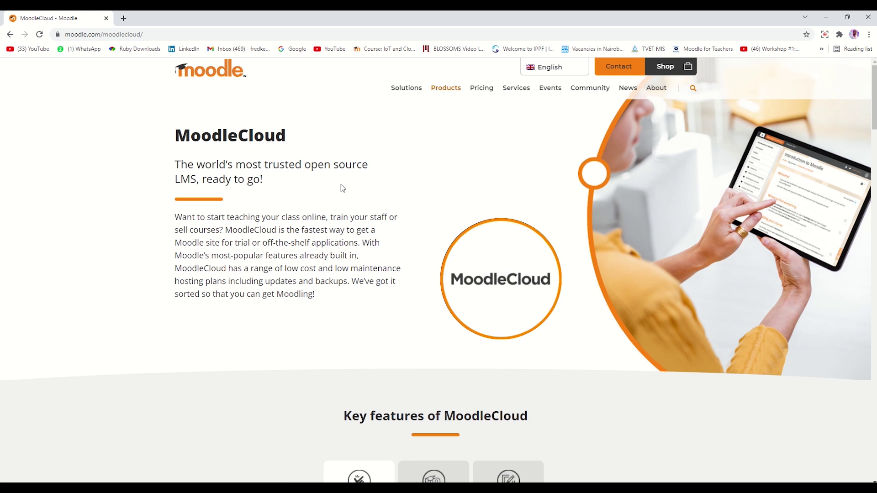
Scroll through the MoodleCloud page to find the pricing plans and free-trial offer.
scroll(341, 191, "down", 8)
scroll(338, 192, "up", 3)
scroll(338, 192, "up", 5)
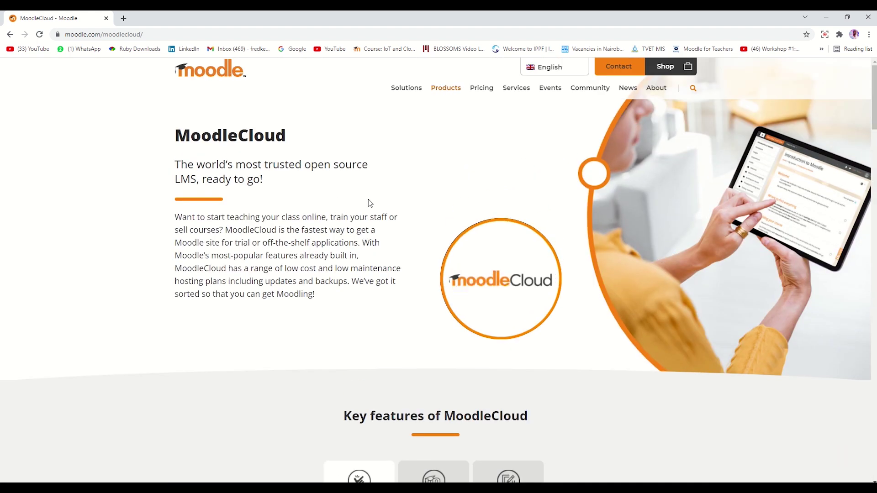
scroll(370, 203, "down", 7)
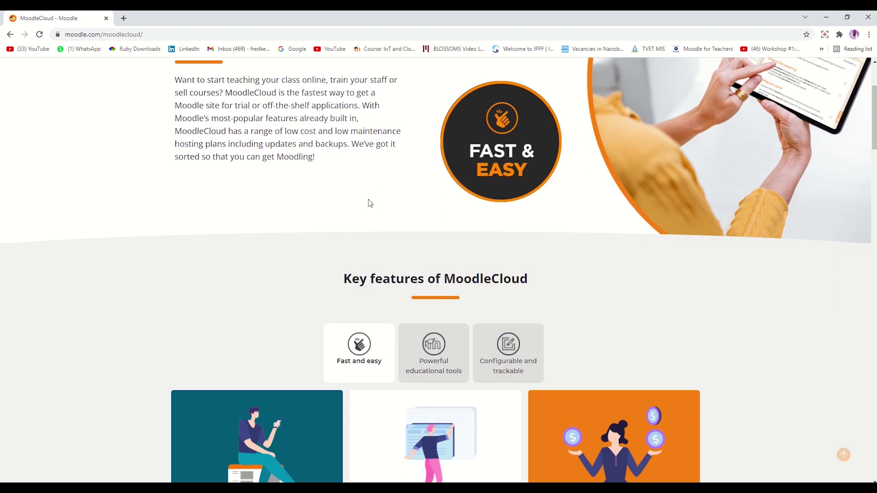
scroll(370, 203, "down", 9)
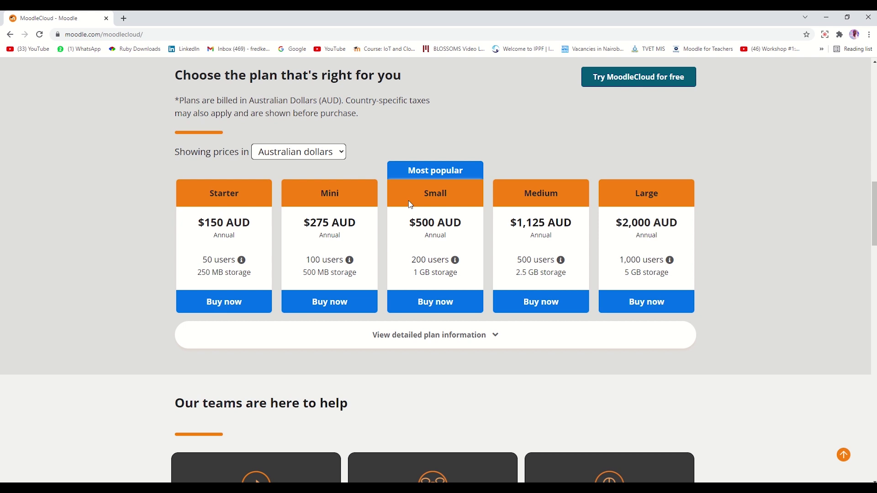
scroll(500, 147, "up", 1)
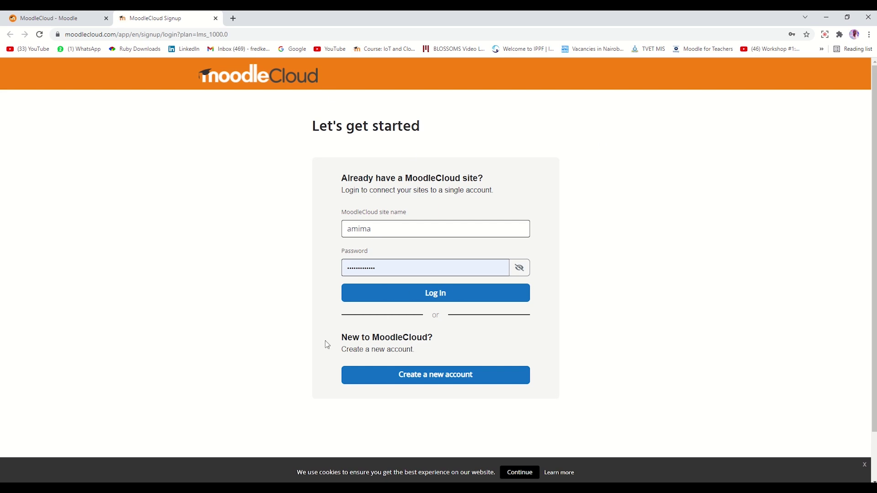
Start a new account and enter the first name, last name and e-mail address.
left_click(434, 378)
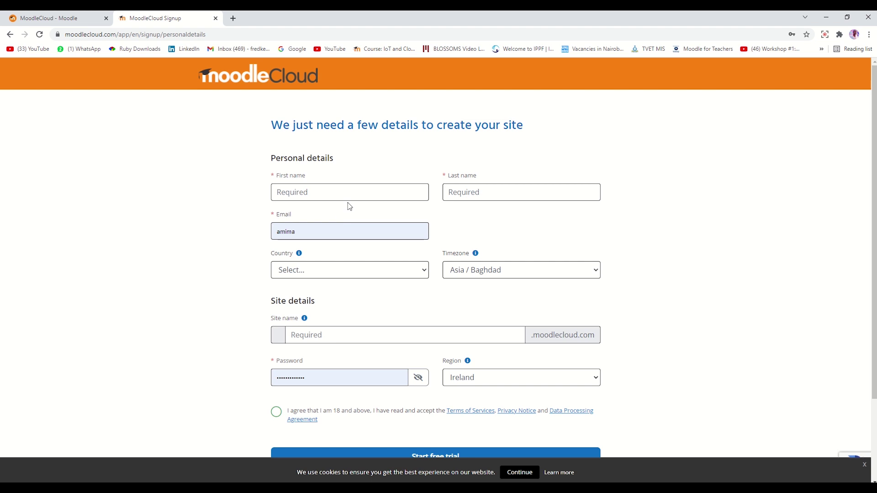
left_click(323, 195)
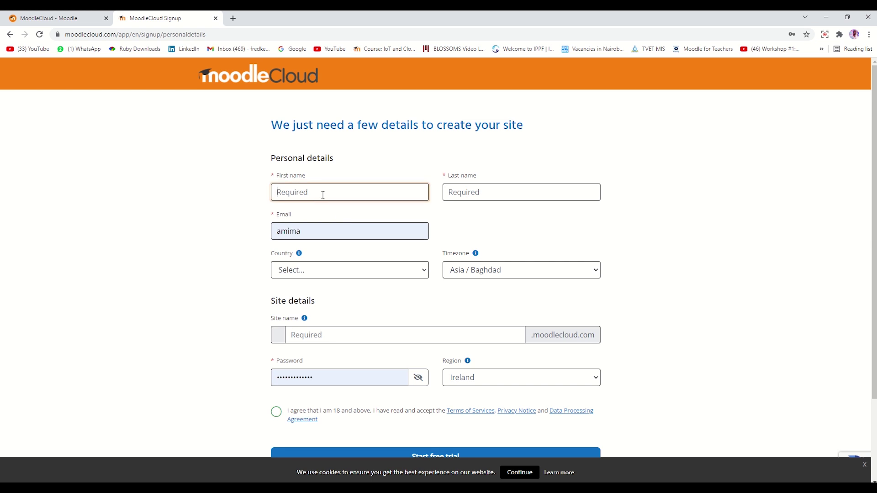
type("John")
left_click(473, 191)
type("Doe")
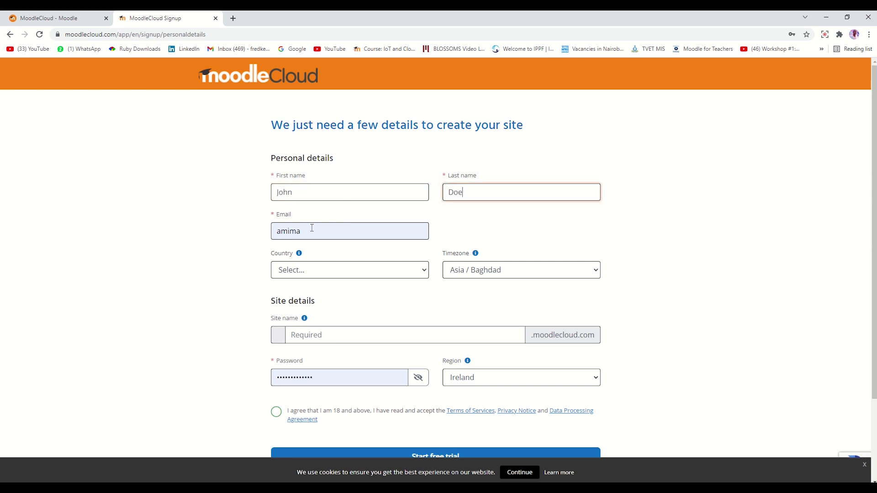
left_click(312, 228)
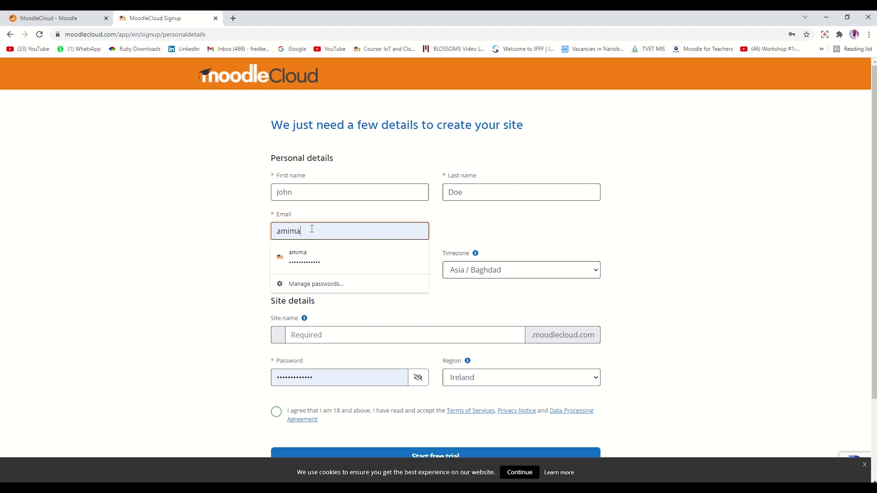
left_click_drag(312, 229, 237, 239)
key("BackSpace")
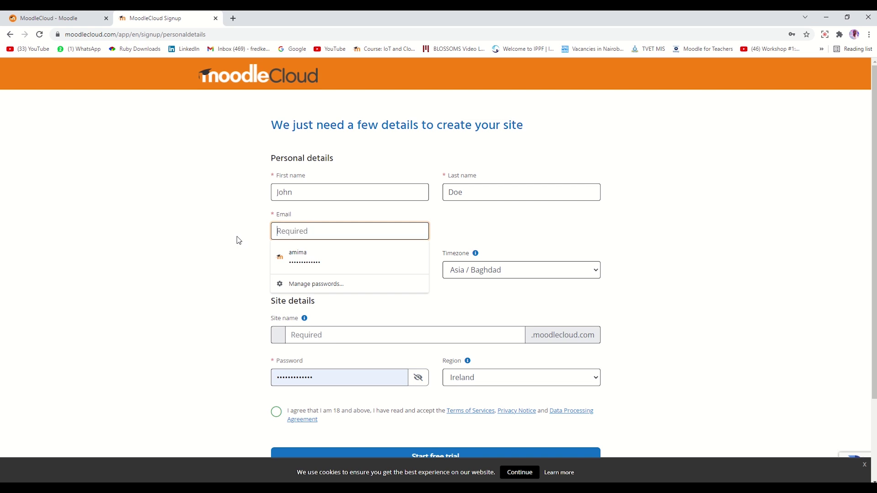
key("ctrl+v")
Set Country to Kenya and Timezone to Africa / Nairobi.
left_click(306, 270)
scroll(318, 232, "down", 1)
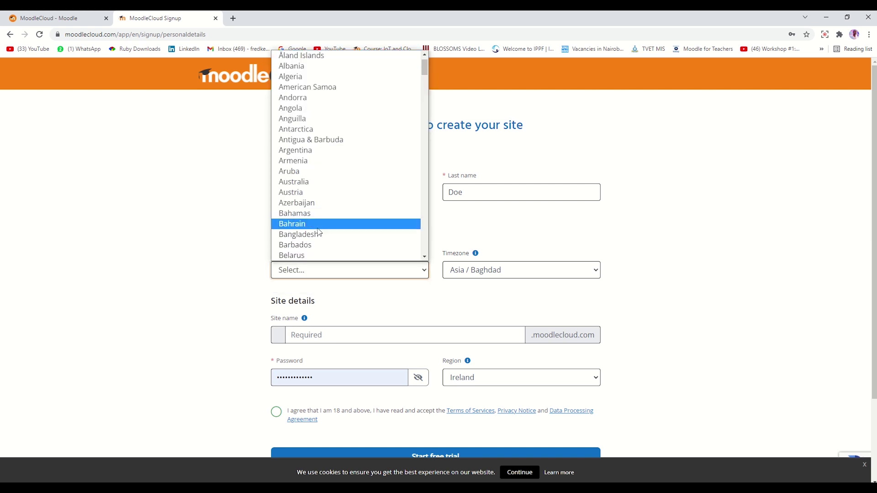
scroll(318, 232, "down", 15)
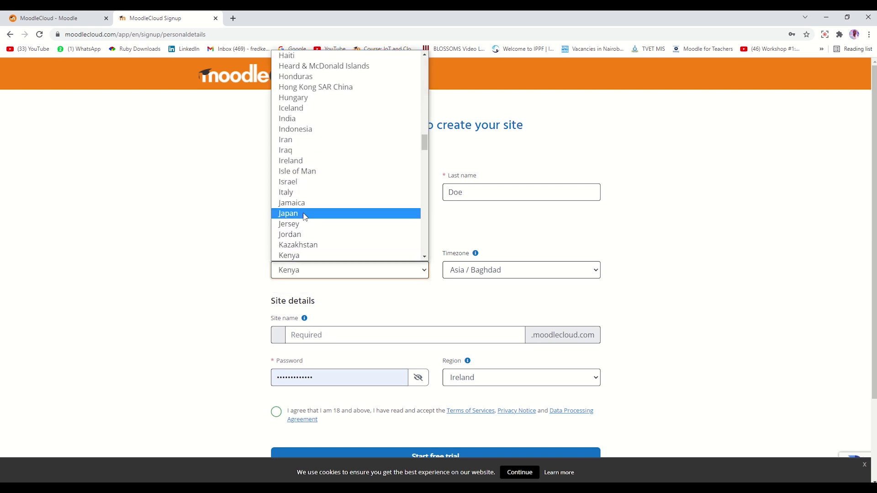
left_click(307, 255)
left_click(526, 271)
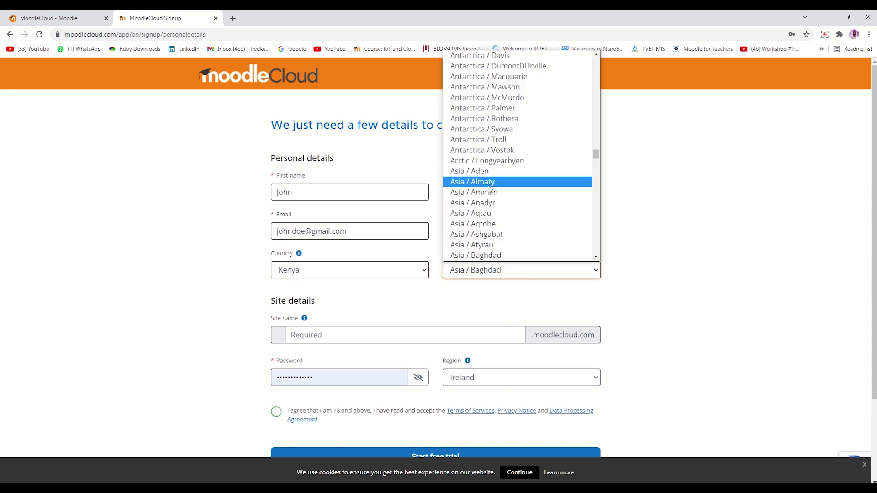
scroll(490, 189, "down", 12)
scroll(490, 183, "up", 20)
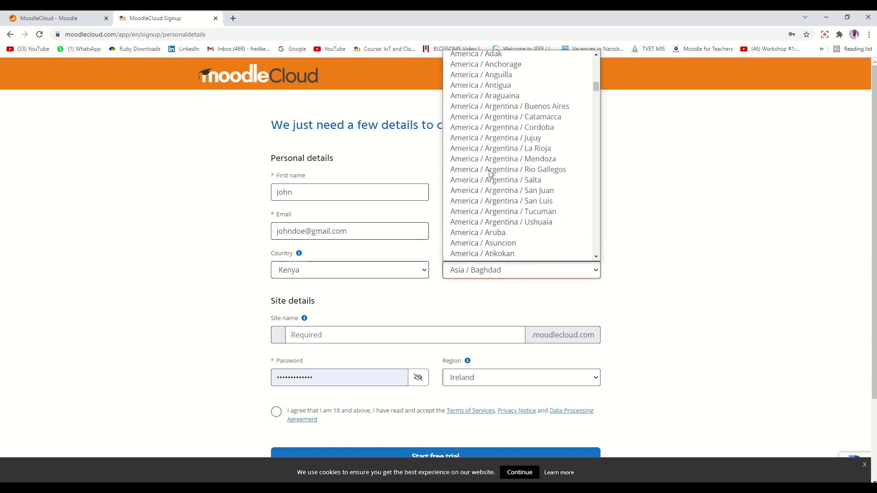
scroll(490, 174, "up", 10)
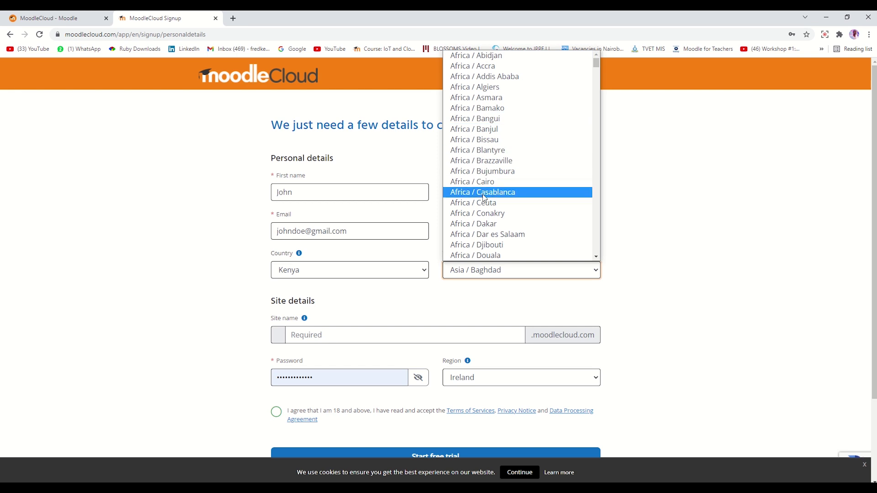
scroll(485, 197, "down", 3)
scroll(487, 198, "down", 3)
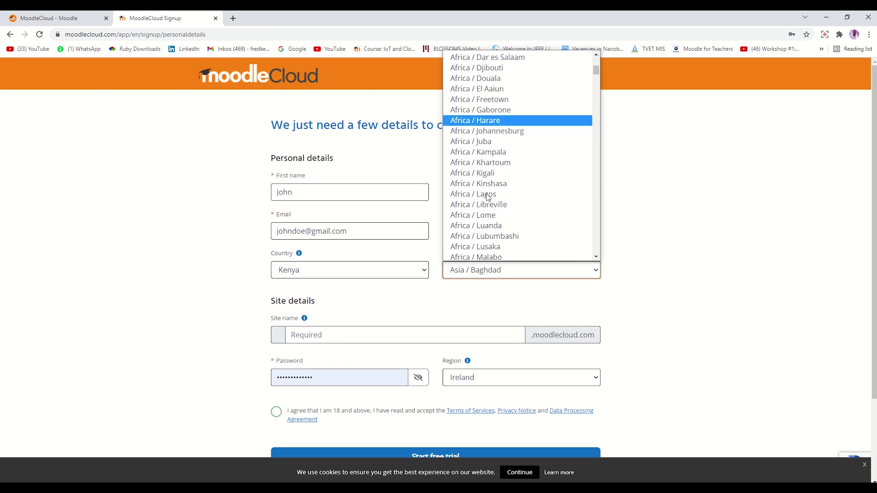
scroll(488, 197, "down", 6)
left_click(491, 131)
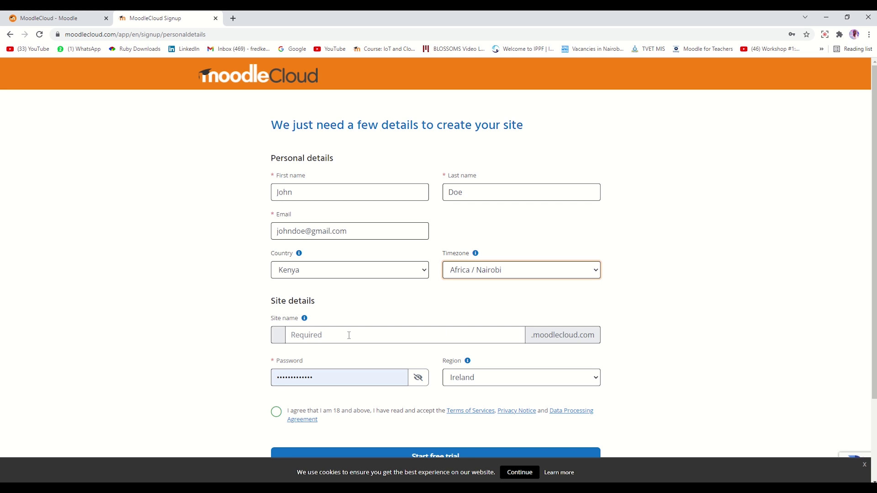
Enter an available site name and replace the prefilled password with the saved account password.
left_click(330, 337)
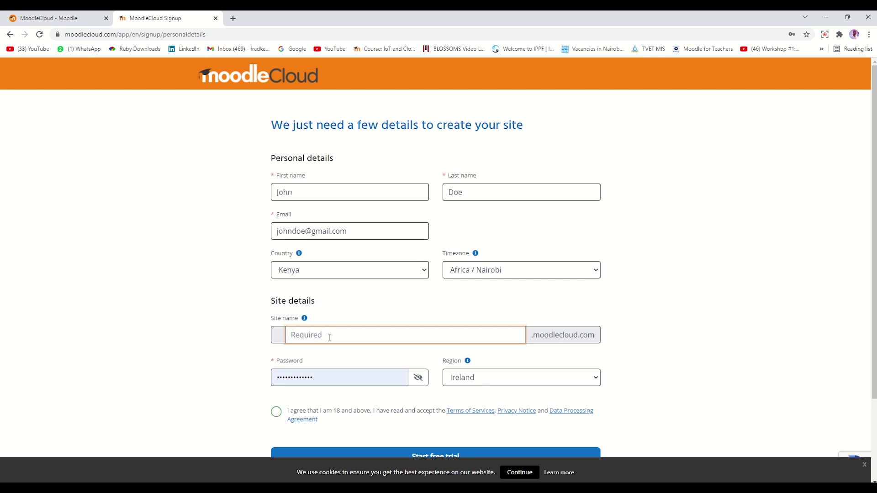
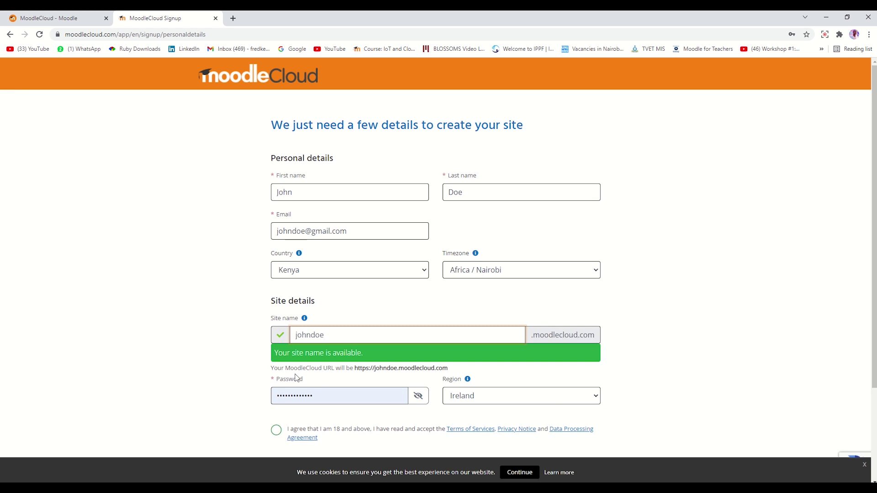
scroll(296, 377, "down", 1)
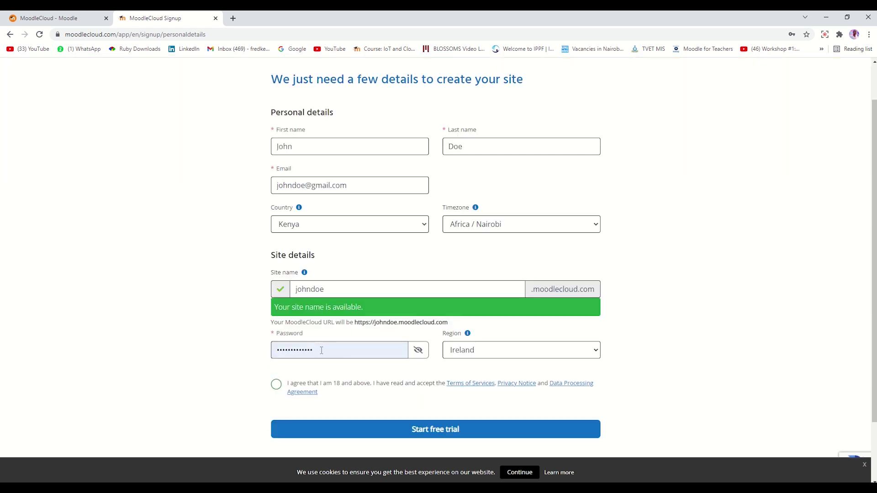
left_click_drag(314, 350, 276, 350)
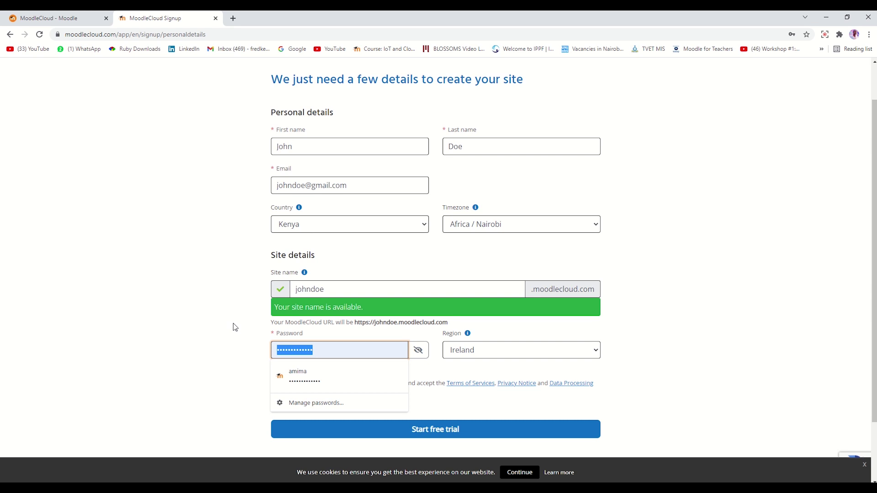
key("BackSpace")
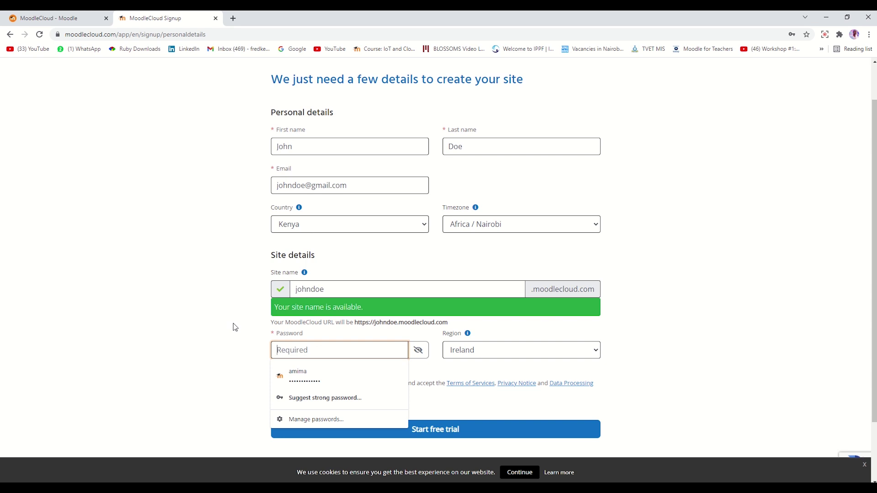
left_click(363, 376)
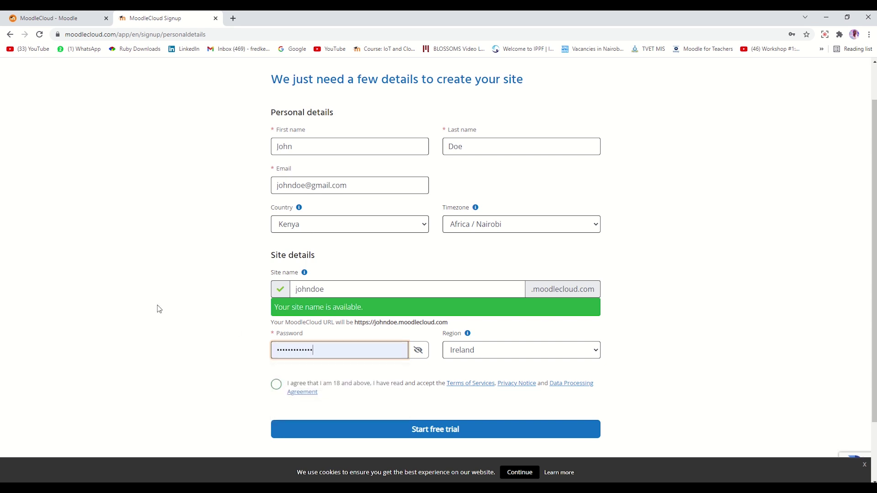
Choose the United States hosting region, accept the terms, and submit to start the free trial.
left_click(514, 353)
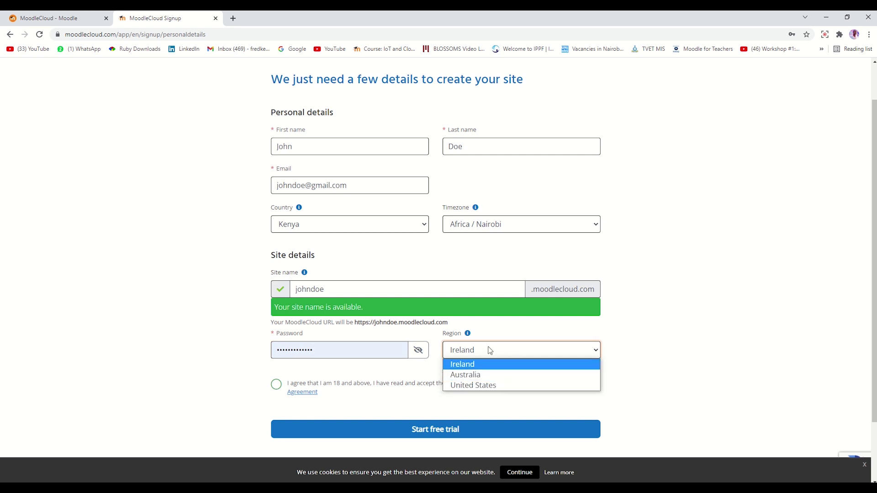
left_click(485, 386)
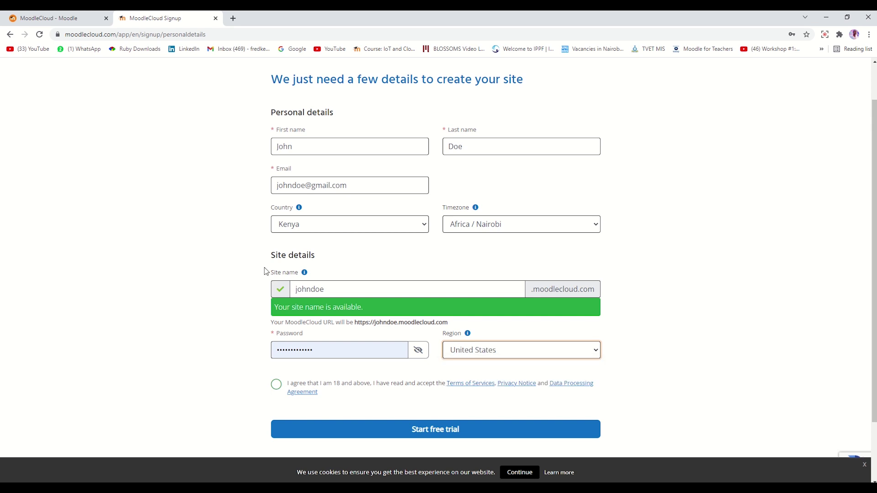
left_click(277, 385)
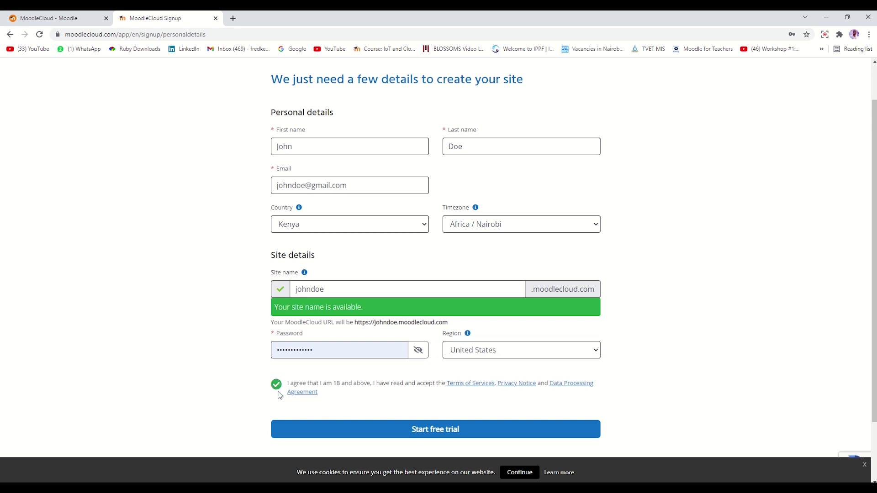
left_click(461, 431)
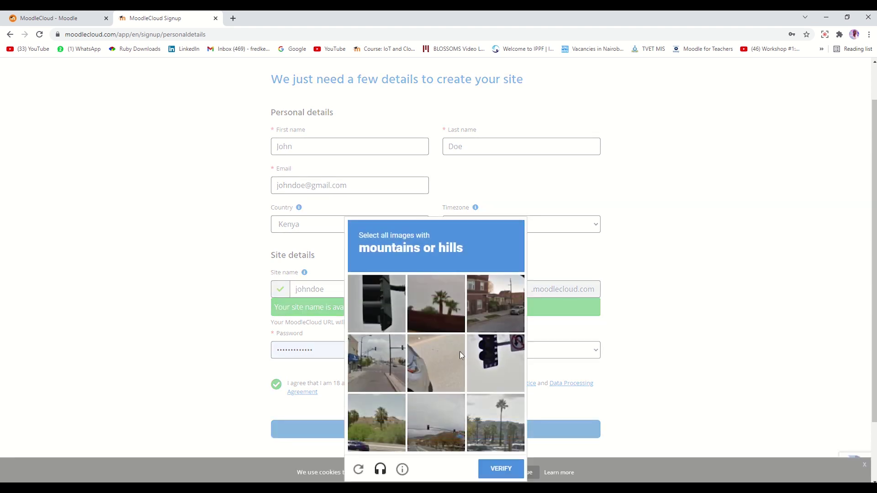
Select the three bottom mountain and hill images in the reCAPTCHA and verify.
scroll(435, 261, "down", 1)
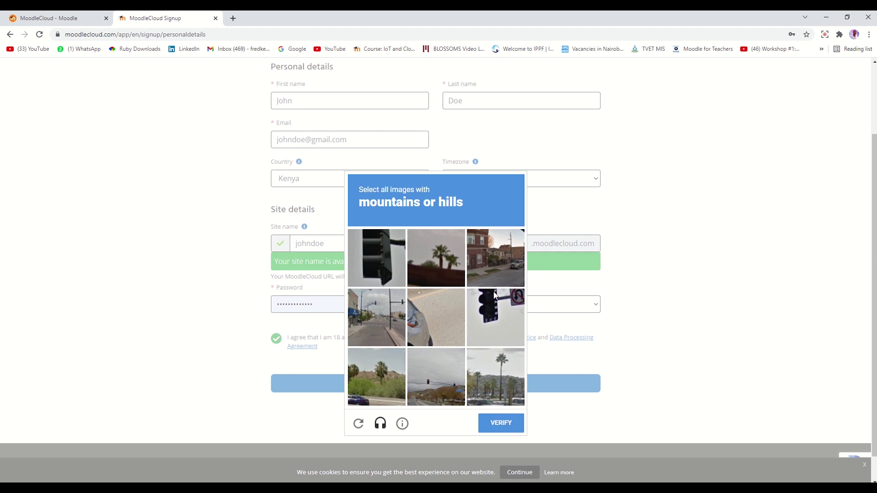
left_click(367, 377)
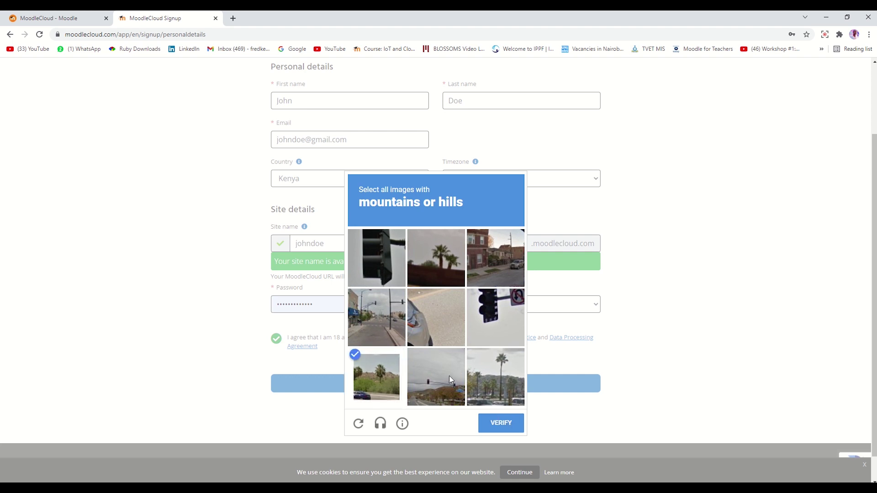
left_click(447, 377)
left_click(486, 383)
left_click(502, 423)
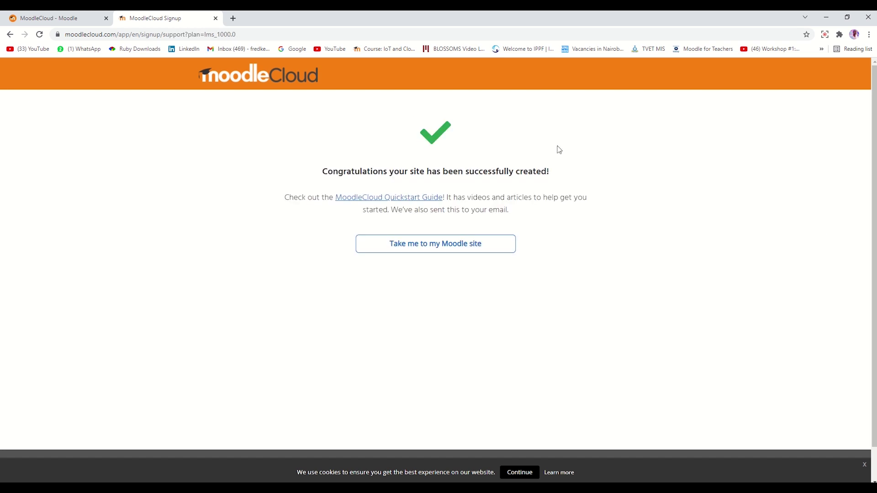
left_click(394, 201)
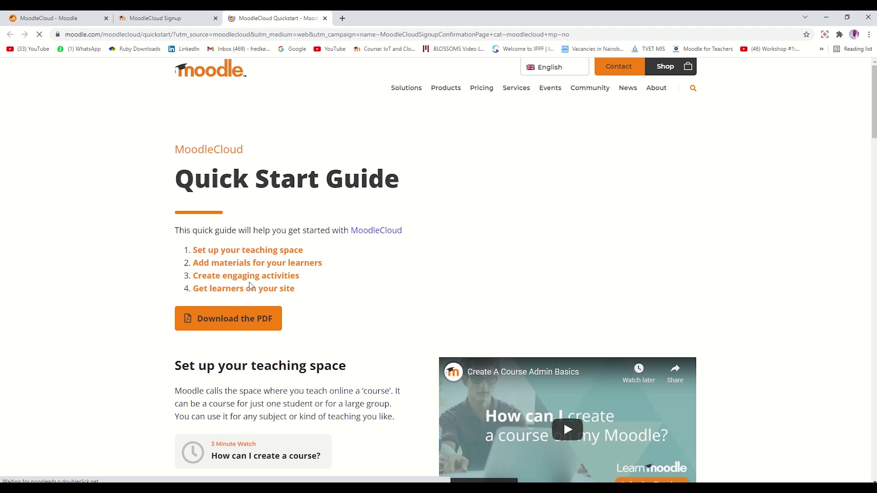
scroll(321, 82, "down", 2)
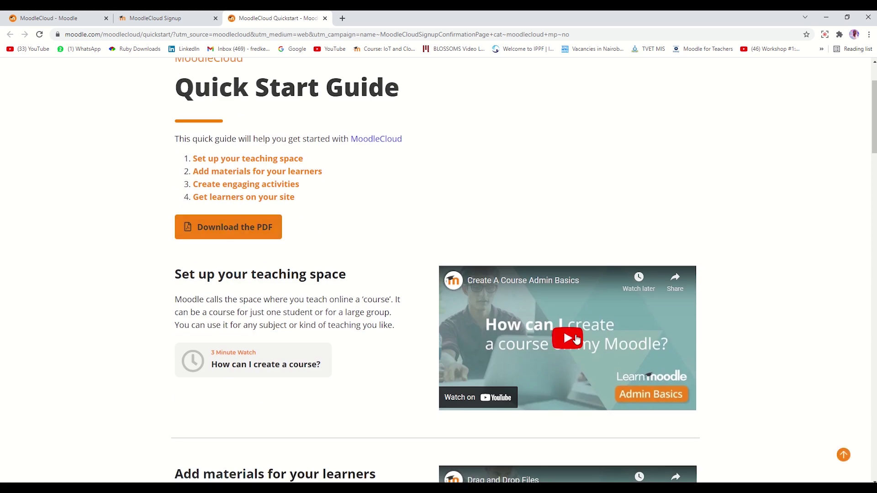
scroll(558, 337, "up", 2)
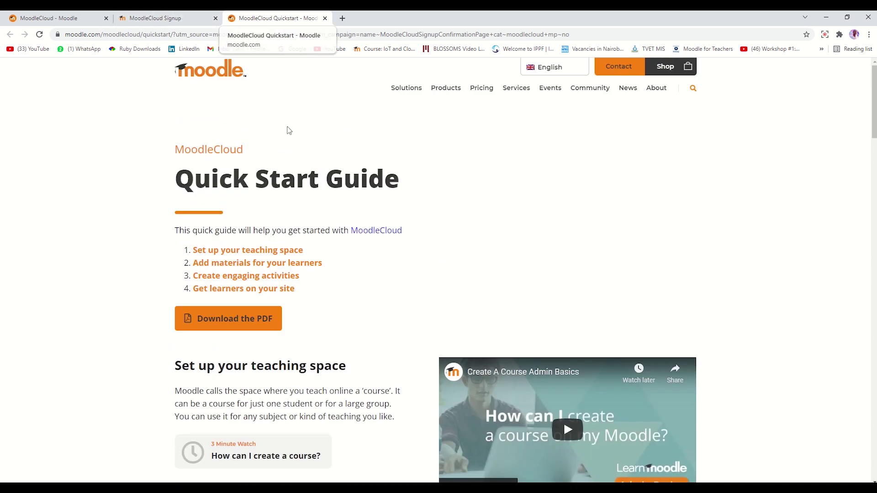
scroll(345, 263, "down", 12)
scroll(346, 266, "up", 12)
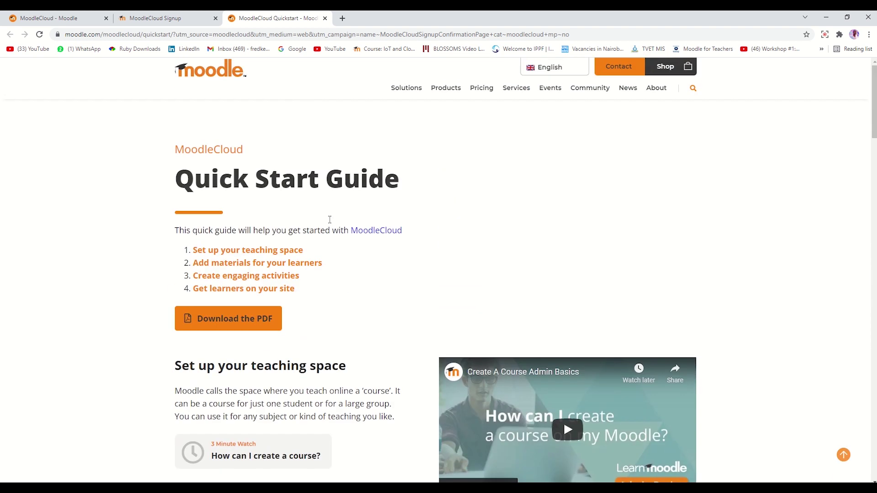
left_click(324, 19)
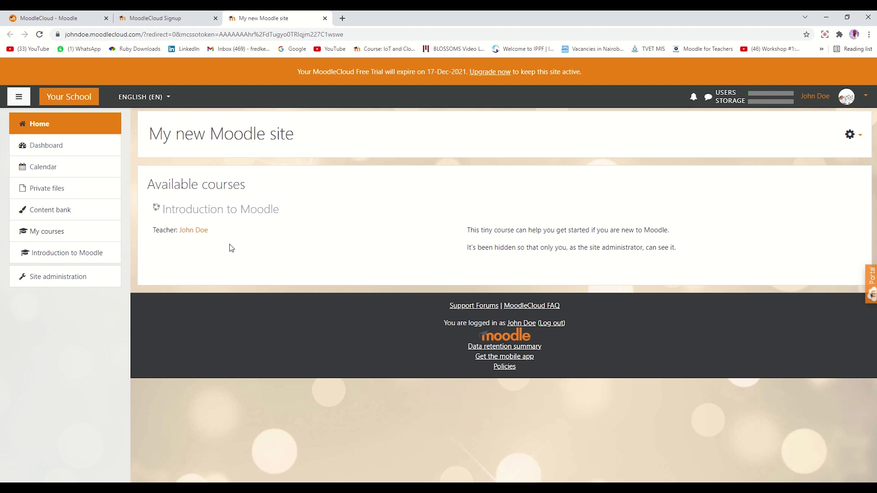
Go to Site administration from the left navigation.
left_click(53, 279)
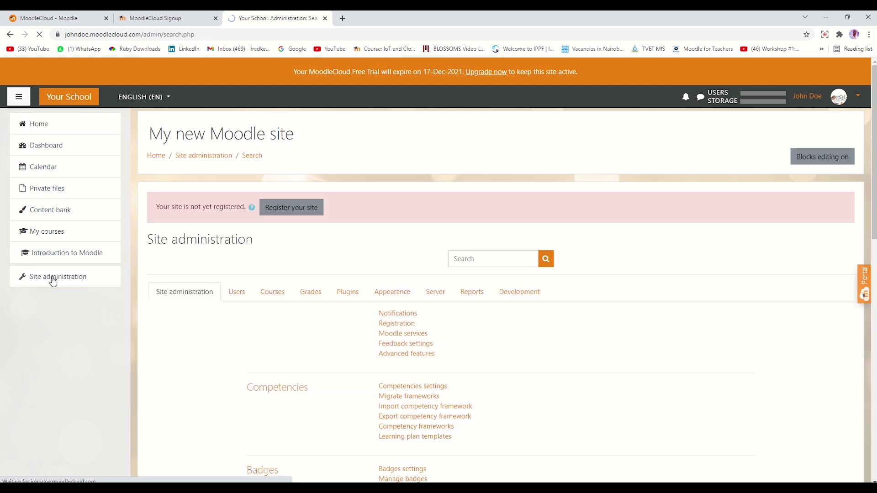
Switch Site administration to the Users tab to see account options.
scroll(346, 349, "down", 1)
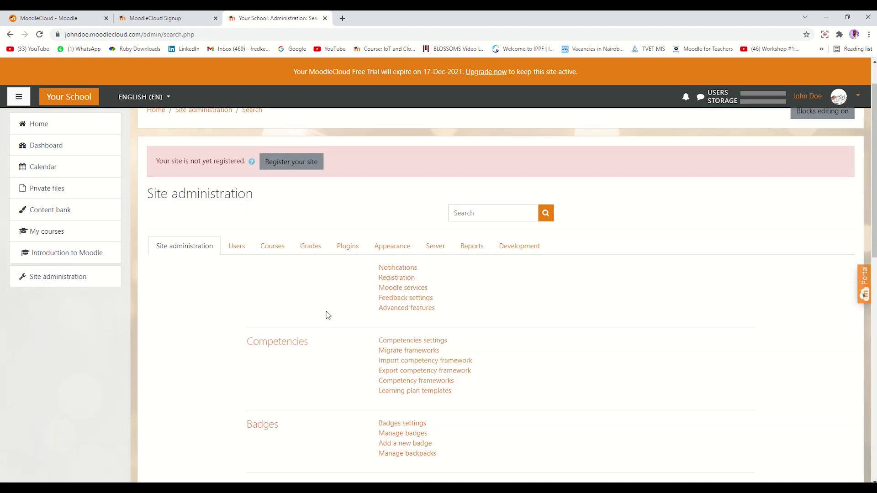
left_click(237, 248)
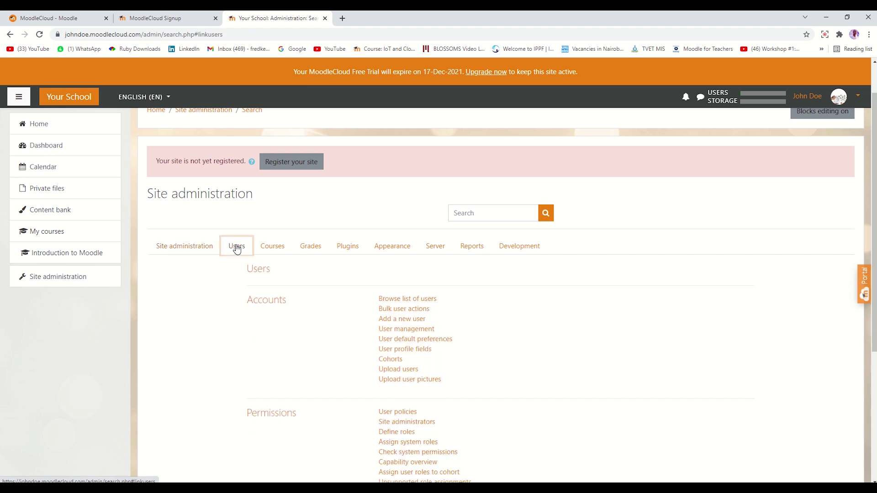
Open the Add a new user form and fill in the new user's username.
left_click(397, 320)
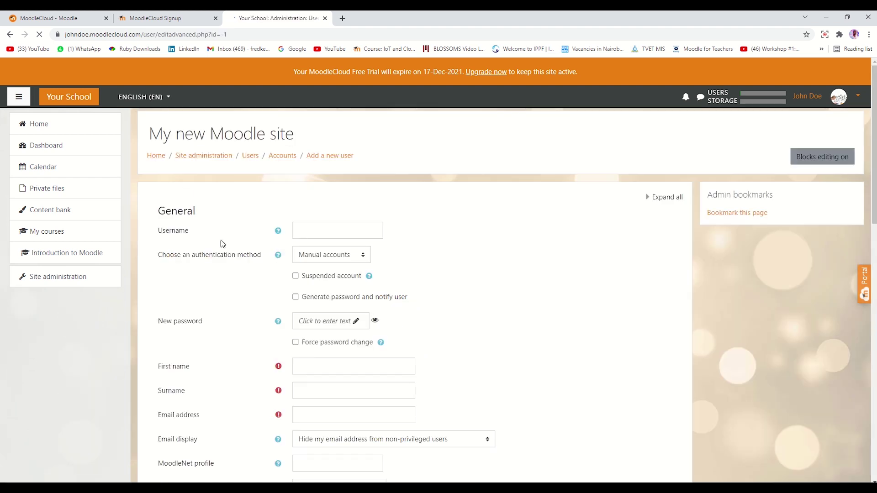
left_click(305, 229)
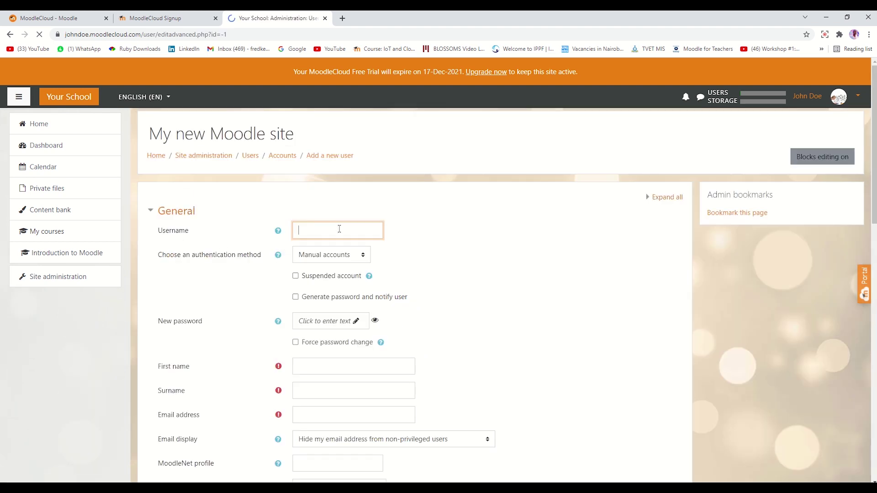
left_click(331, 326)
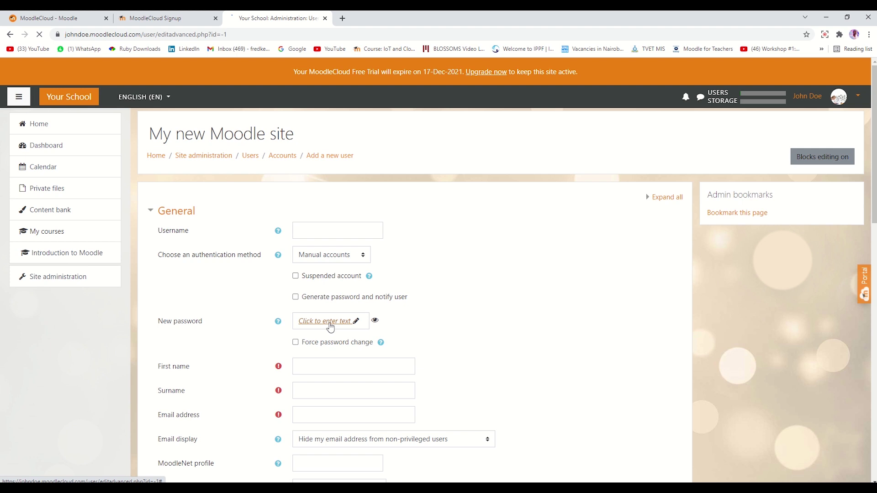
scroll(317, 337, "down", 2)
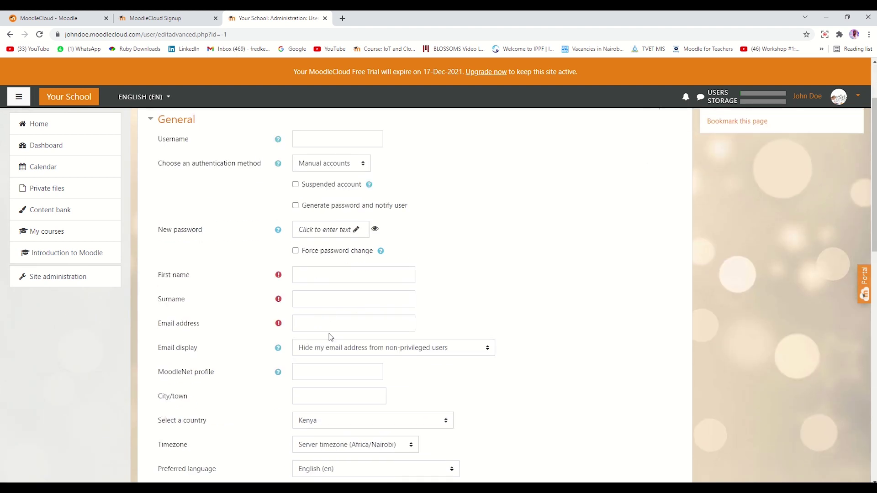
scroll(330, 338, "down", 4)
scroll(333, 346, "up", 6)
left_click(322, 230)
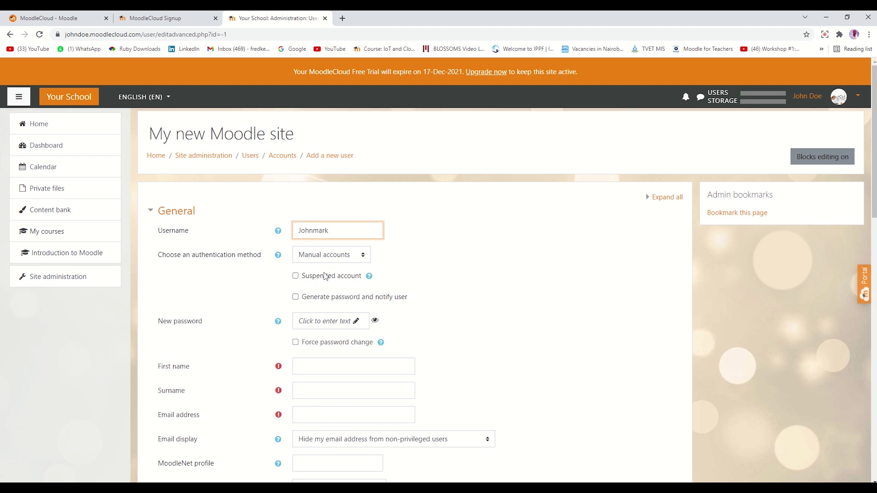
Set and reveal the new user's password, and tick Force password change.
scroll(320, 300, "down", 1)
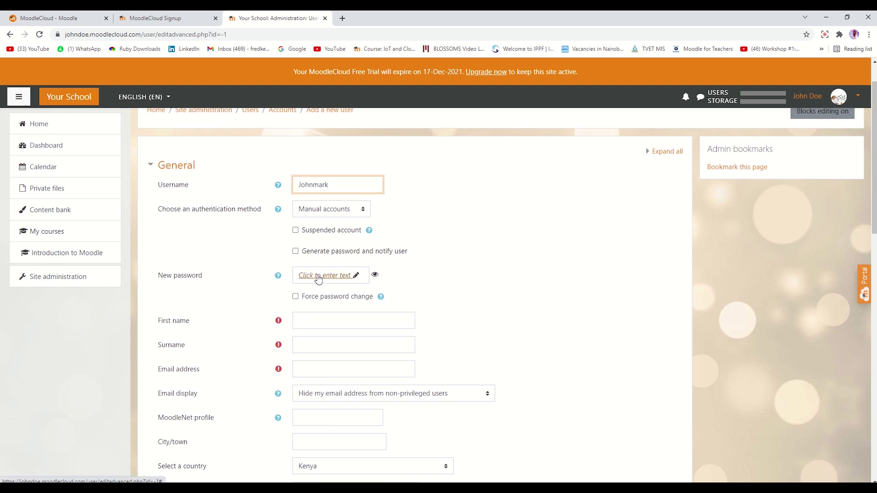
left_click(319, 277)
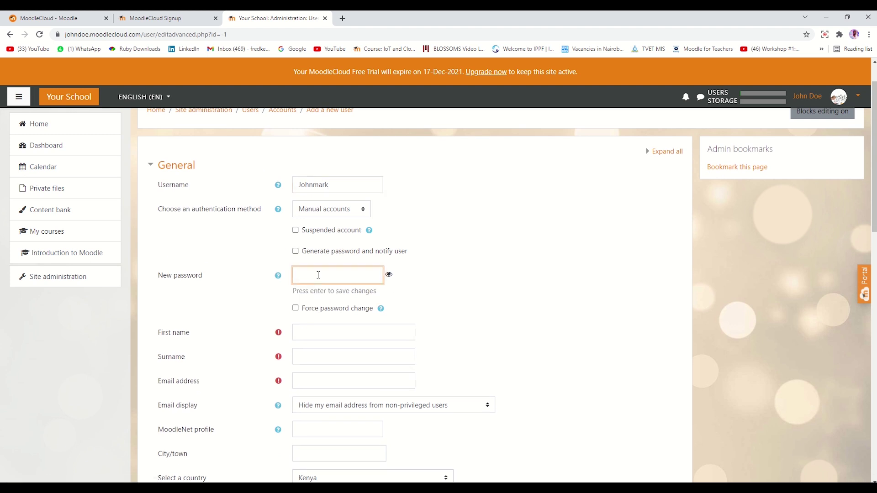
type("••")
left_click(389, 274)
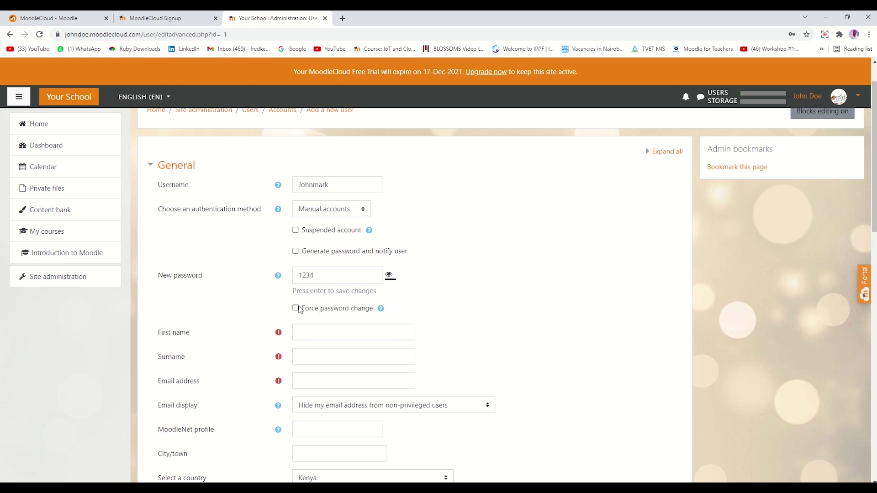
left_click(296, 308)
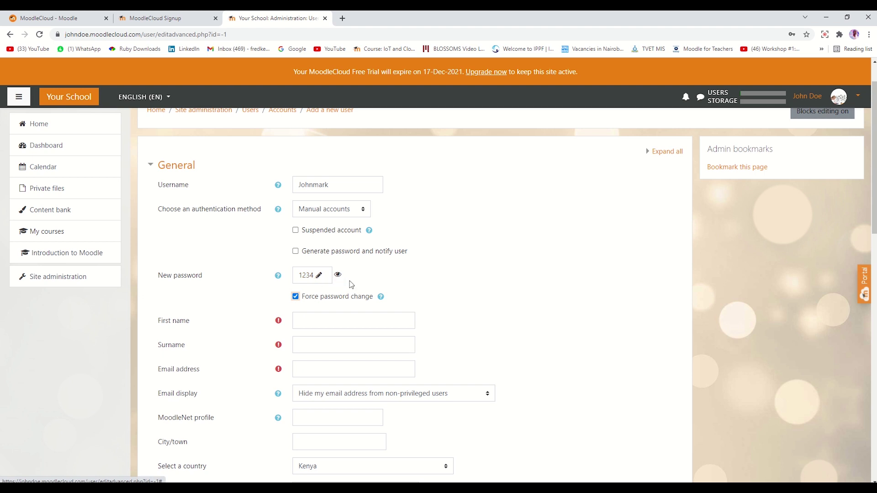
left_click(323, 320)
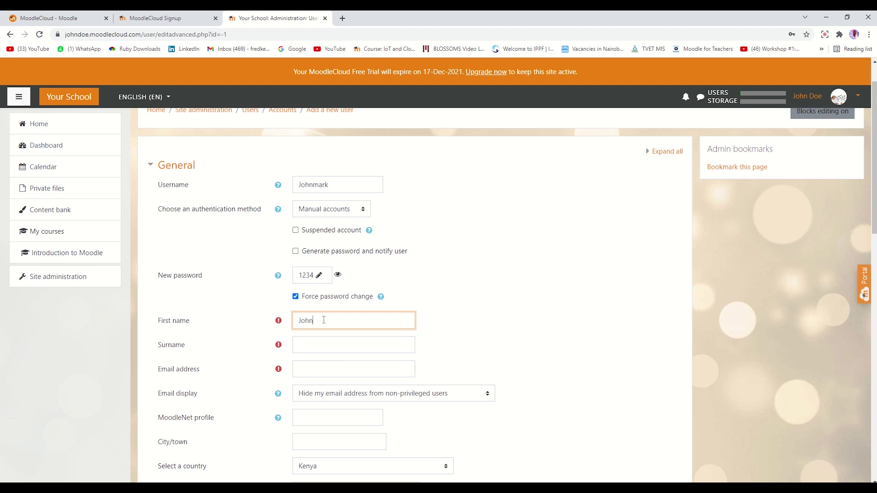
key("Tab")
type("Mar")
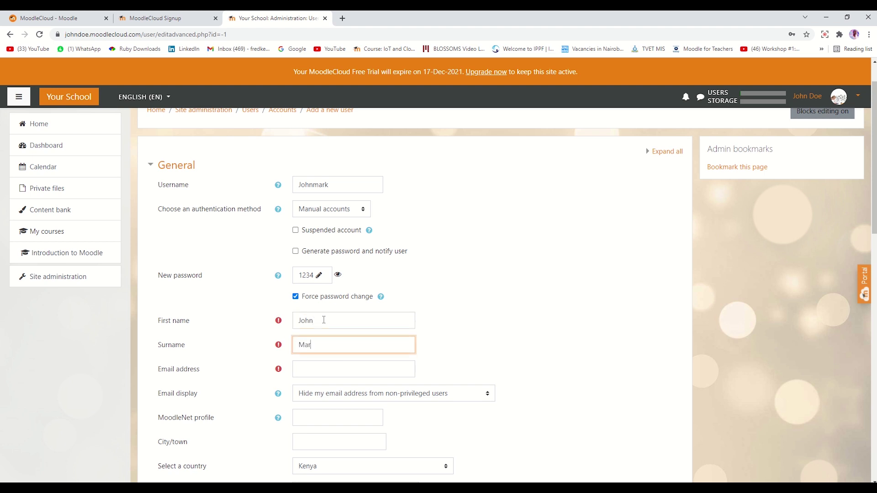
type("k")
key("Tab")
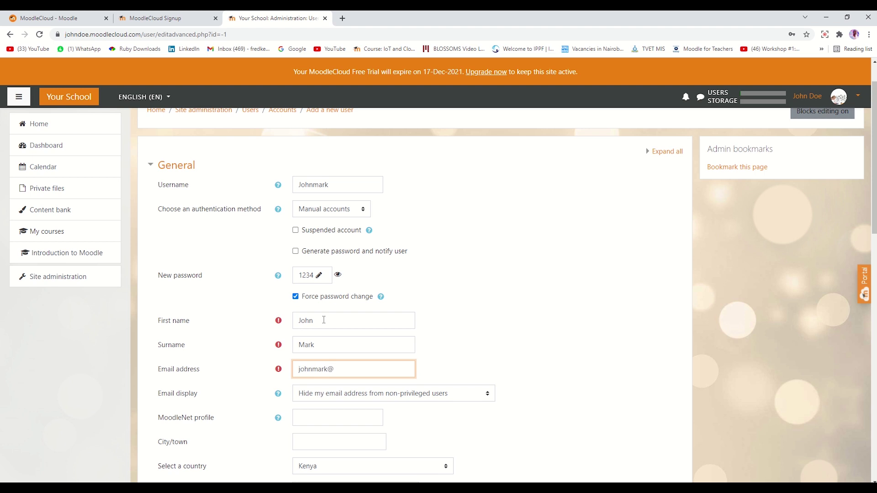
scroll(324, 320, "down", 2)
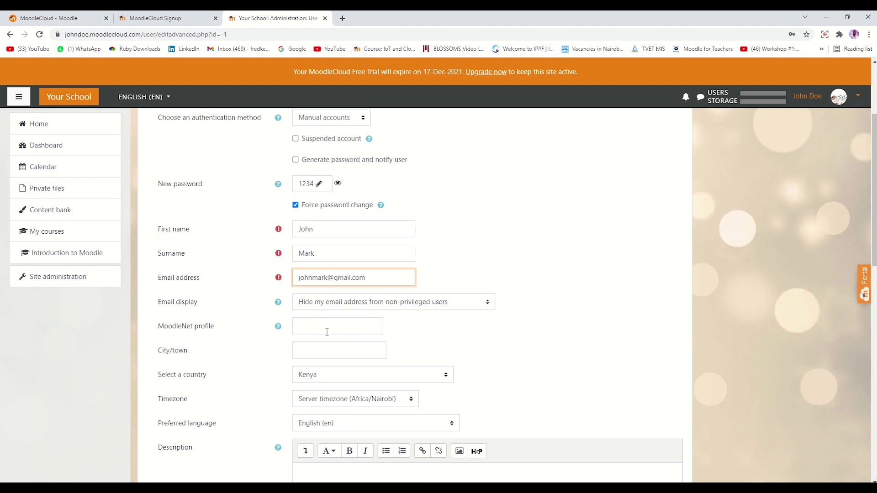
left_click(316, 351)
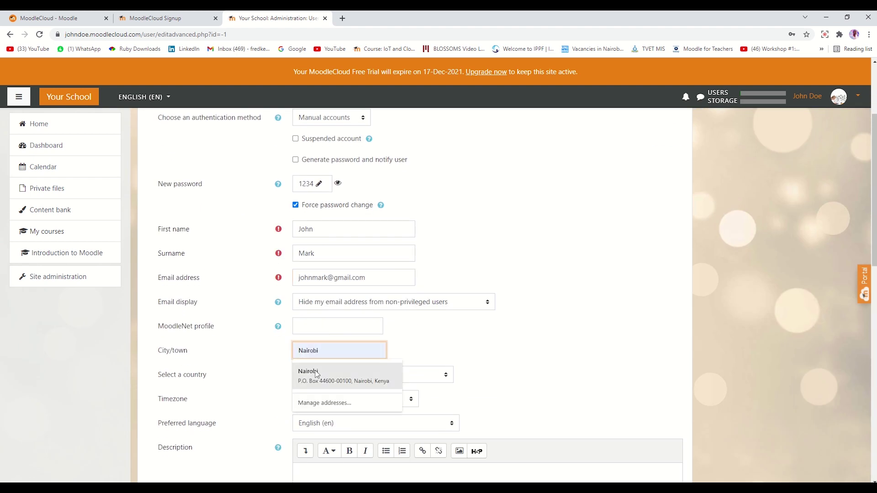
left_click(317, 371)
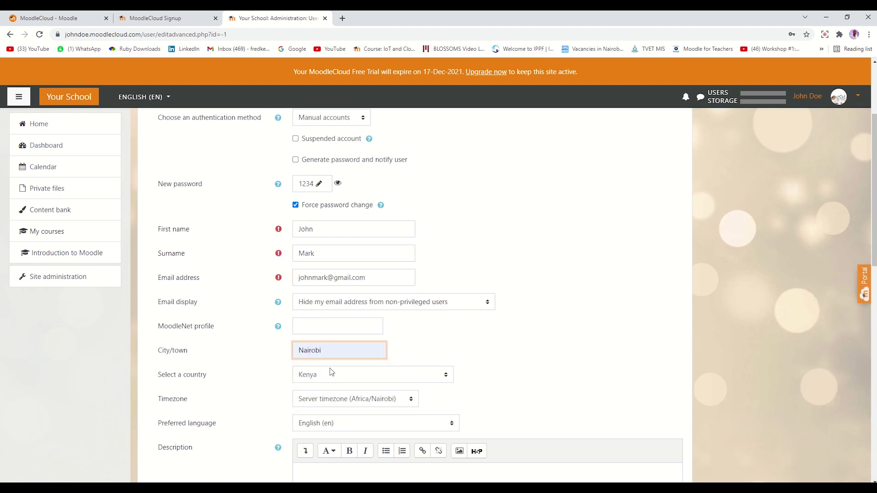
scroll(331, 372, "down", 2)
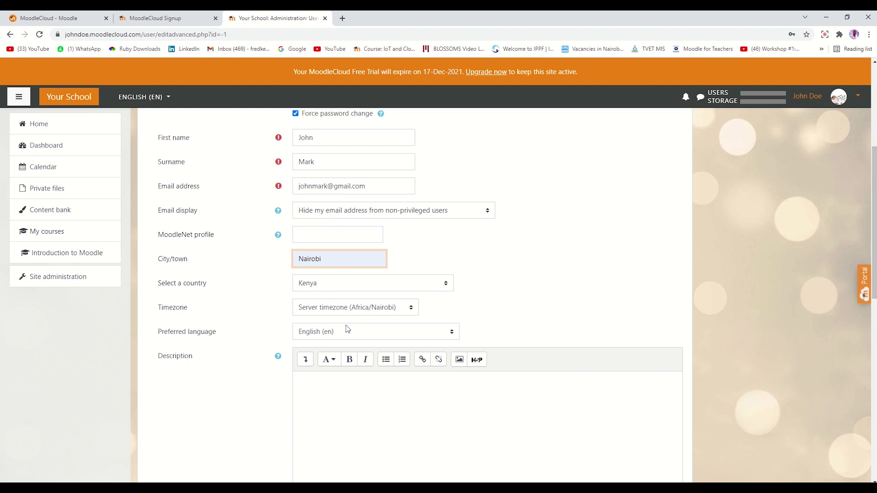
scroll(347, 329, "down", 6)
scroll(261, 314, "down", 2)
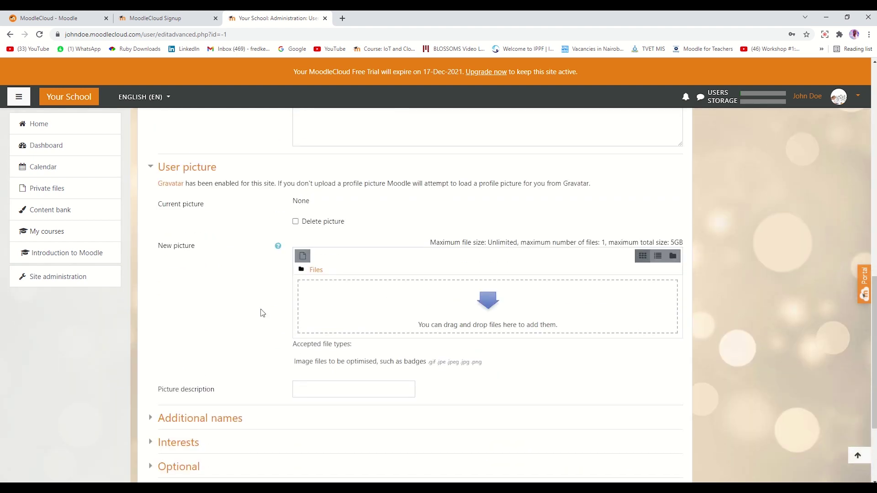
scroll(261, 314, "down", 1)
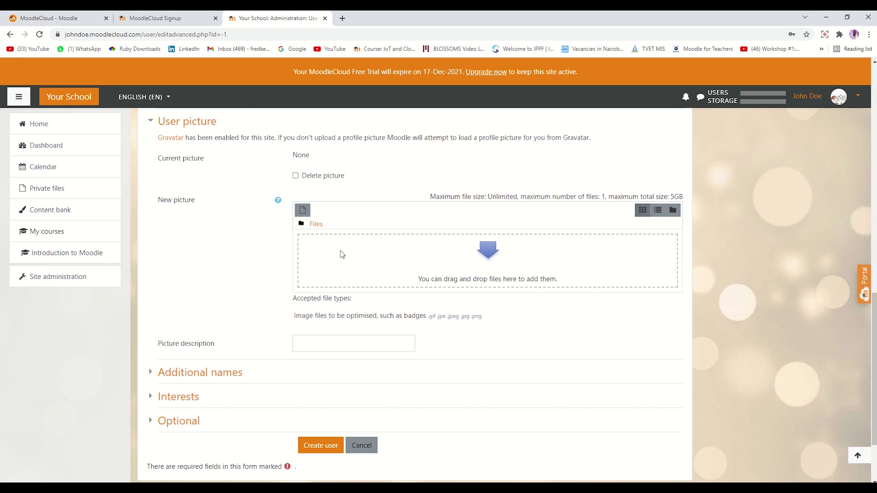
scroll(223, 286, "down", 2)
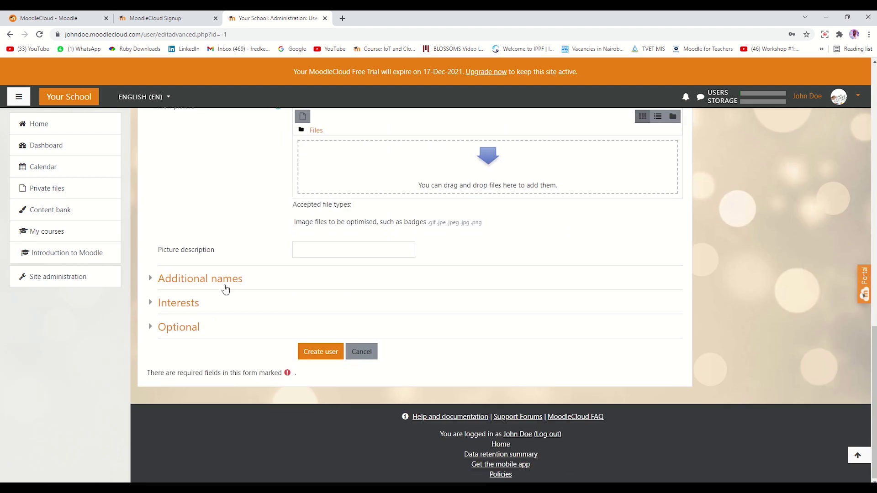
Create the new user, bringing the list to 2 users, and return to Site administration.
left_click(328, 354)
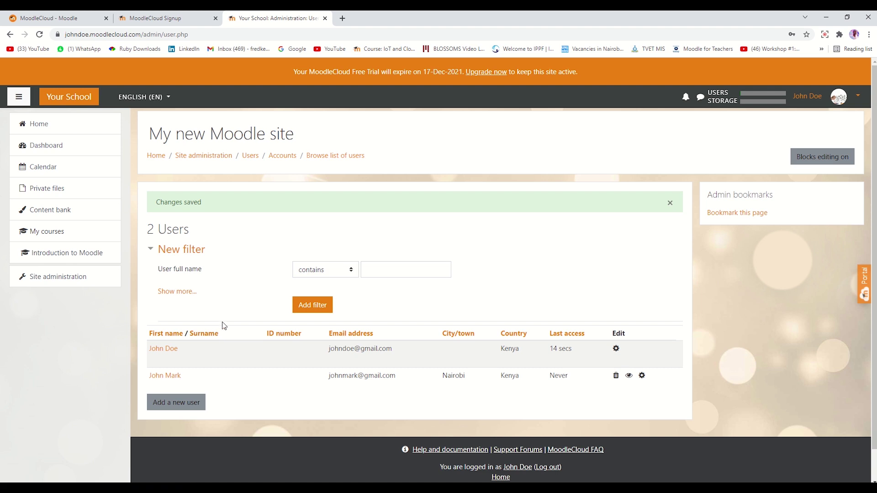
left_click(50, 284)
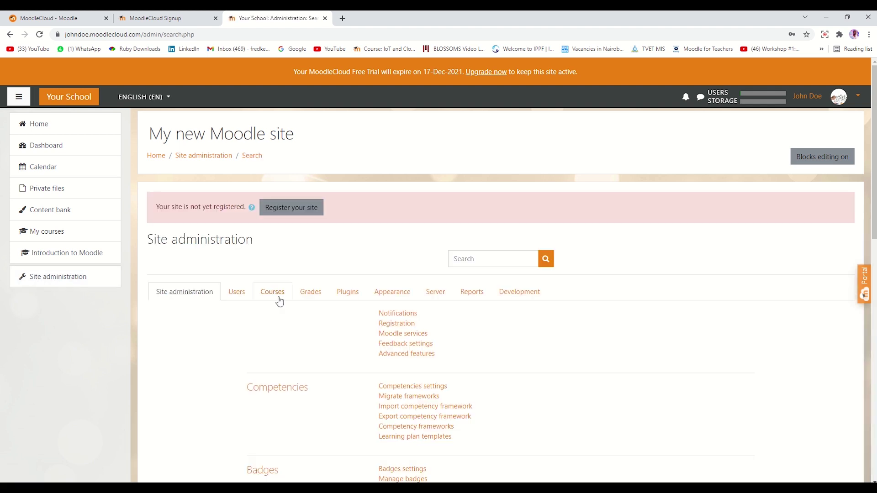
Start a new course named Moodle Implementation Course with short name MIC.
left_click(276, 295)
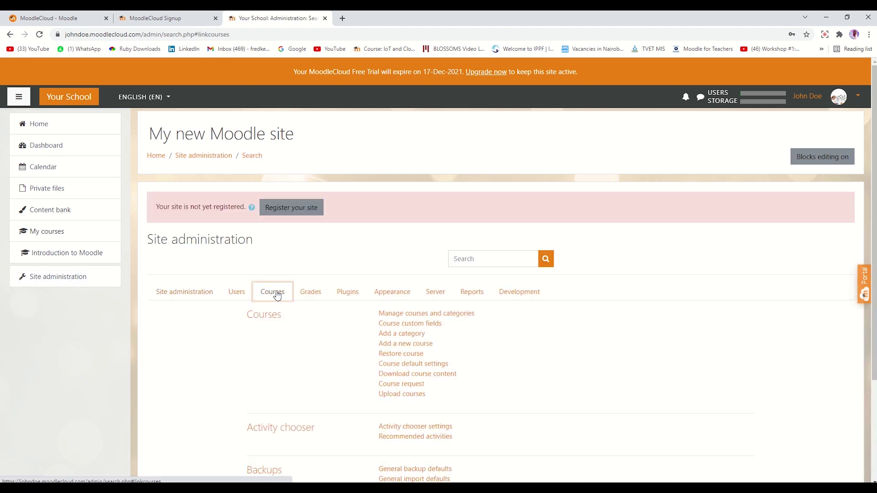
left_click(403, 346)
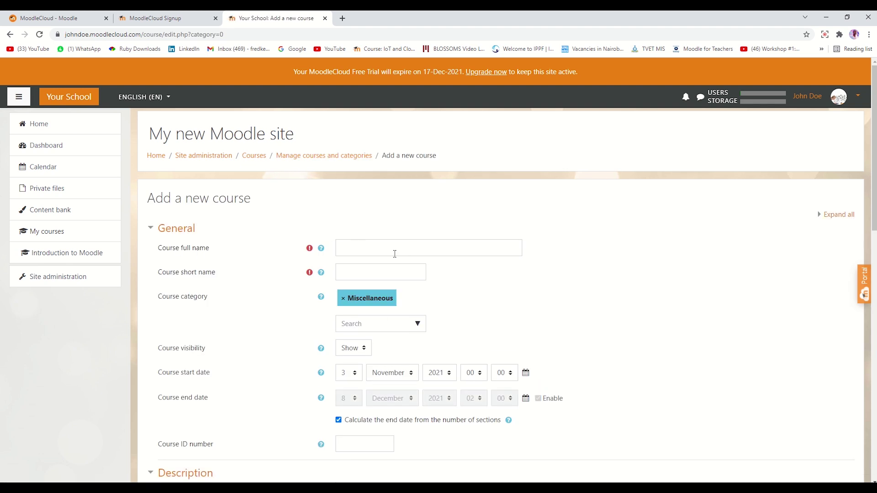
left_click(351, 248)
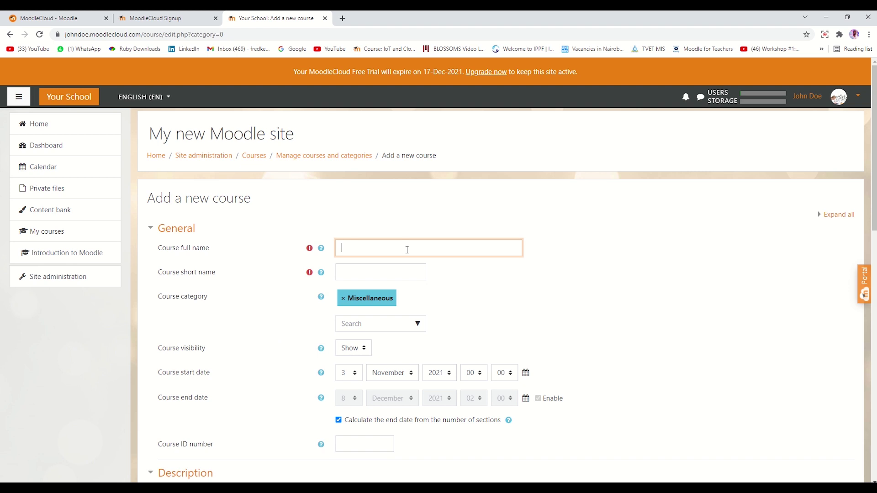
type("Moodle Implementation Course")
left_click(372, 272)
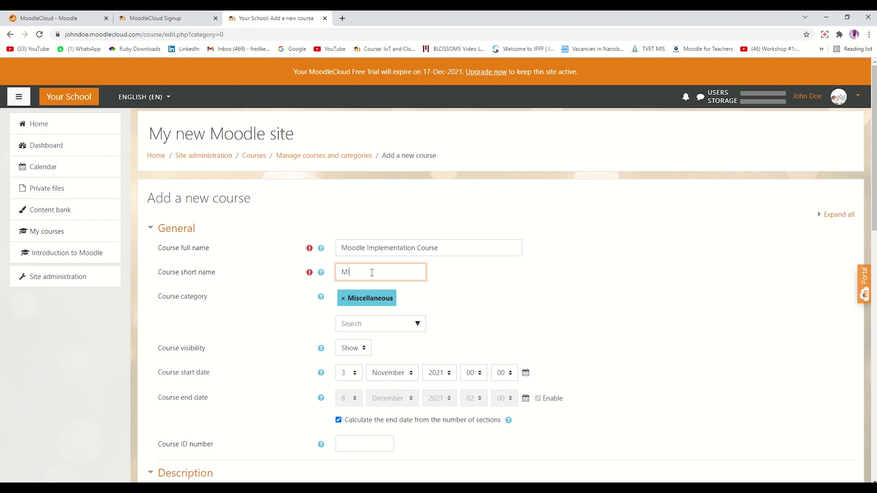
scroll(271, 330, "down", 1)
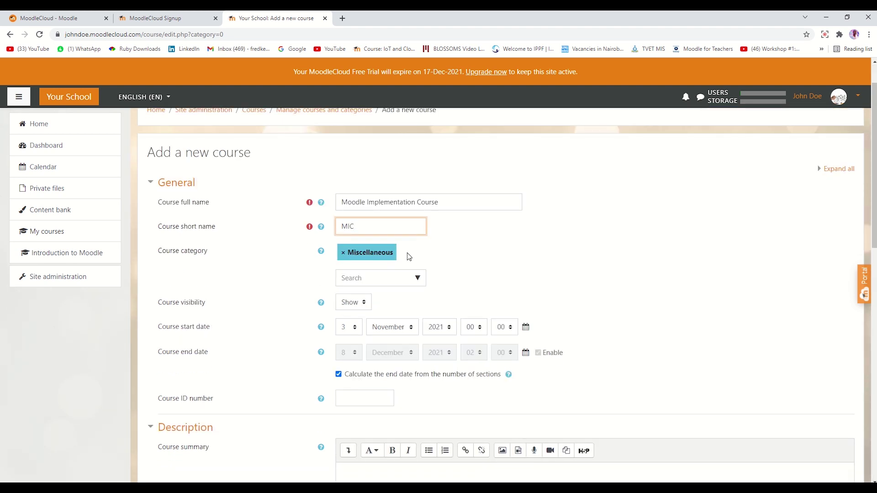
scroll(212, 314, "down", 1)
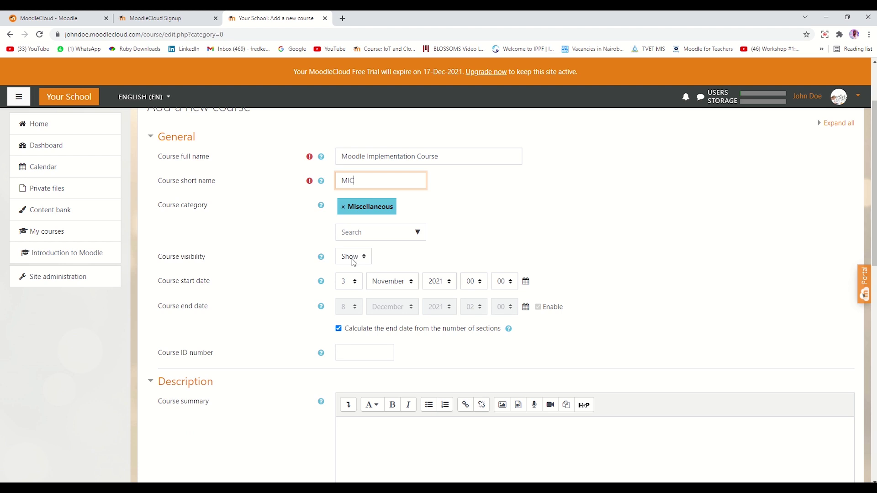
scroll(279, 261, "down", 1)
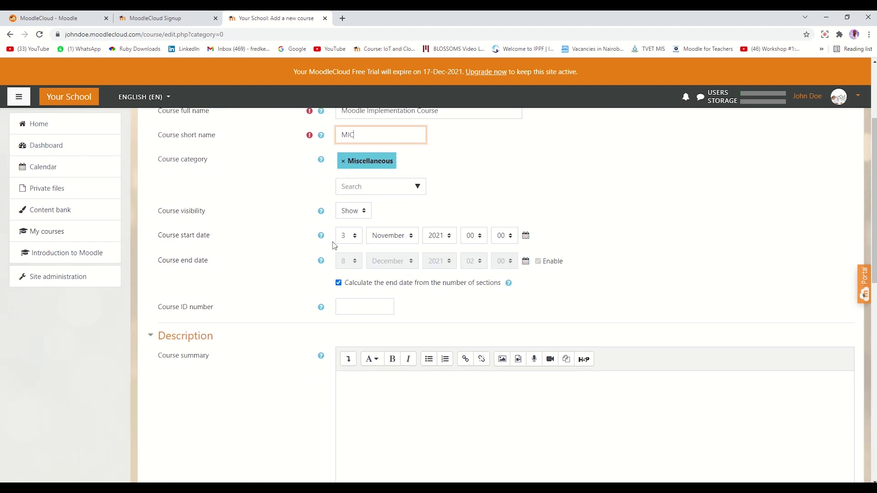
Set the course start date to 2 November 2021.
left_click(348, 235)
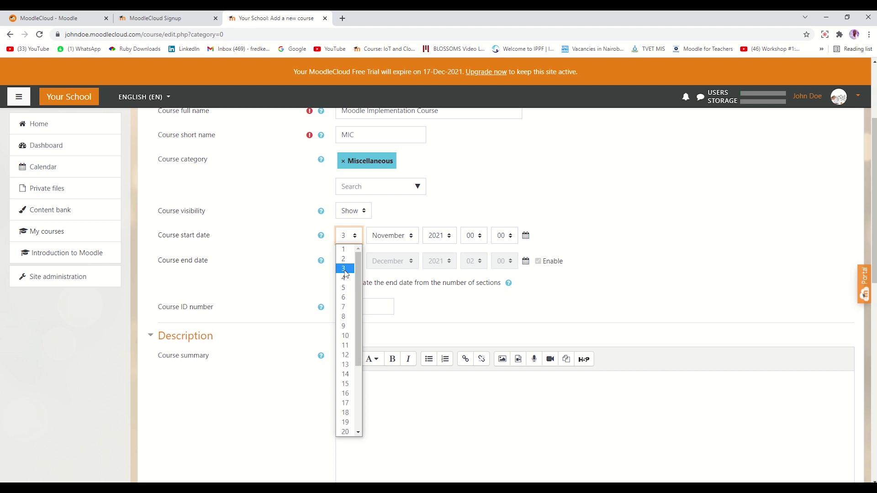
left_click(344, 259)
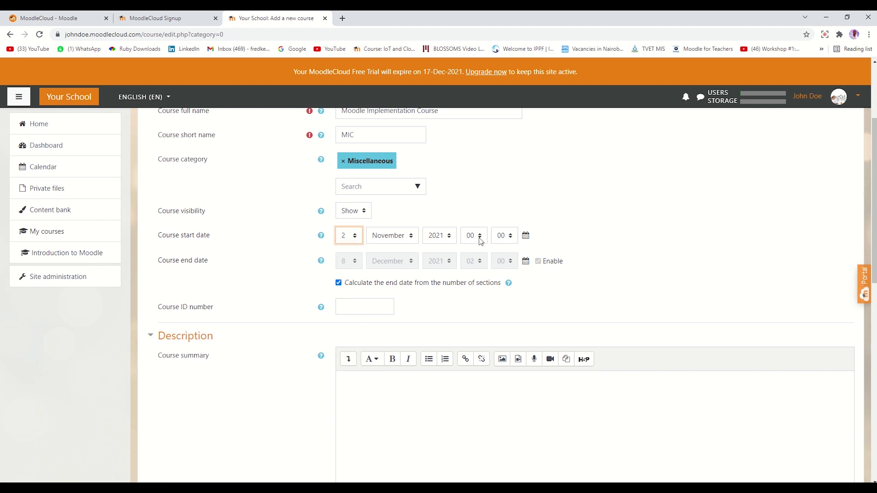
scroll(440, 254, "down", 1)
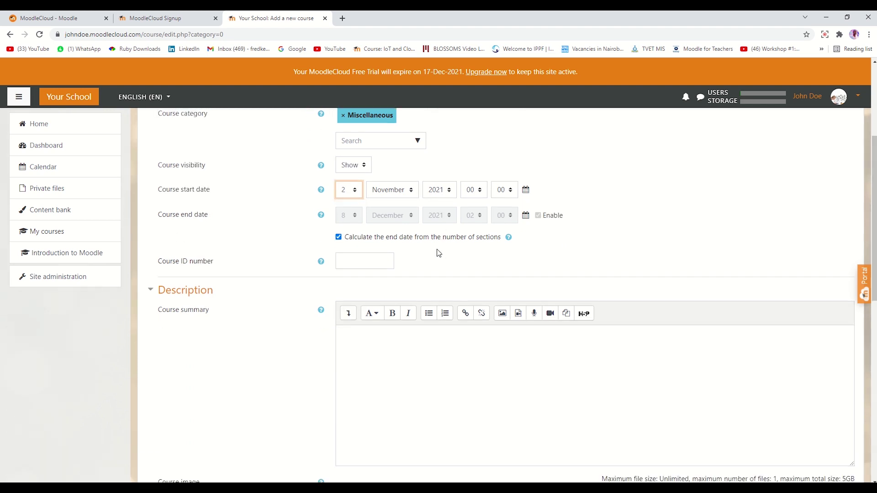
Turn off end-date calculation and set the end date to 2 December 2021, 00:00.
left_click(339, 237)
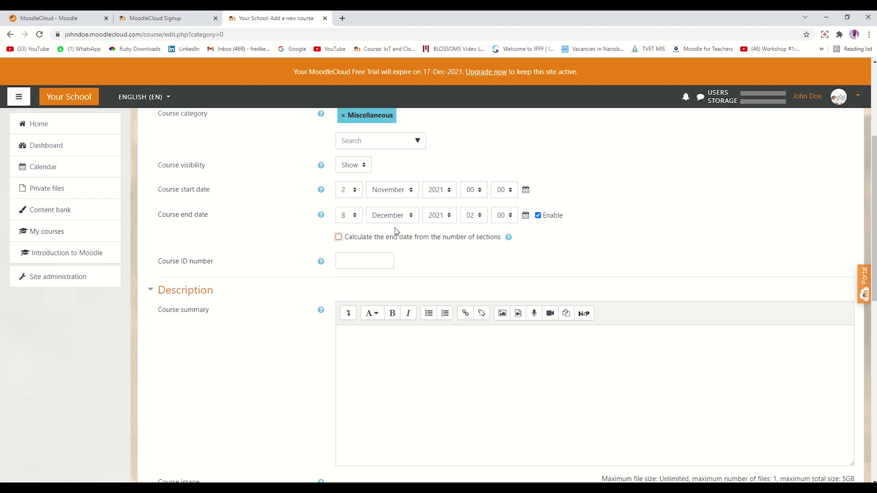
left_click(339, 237)
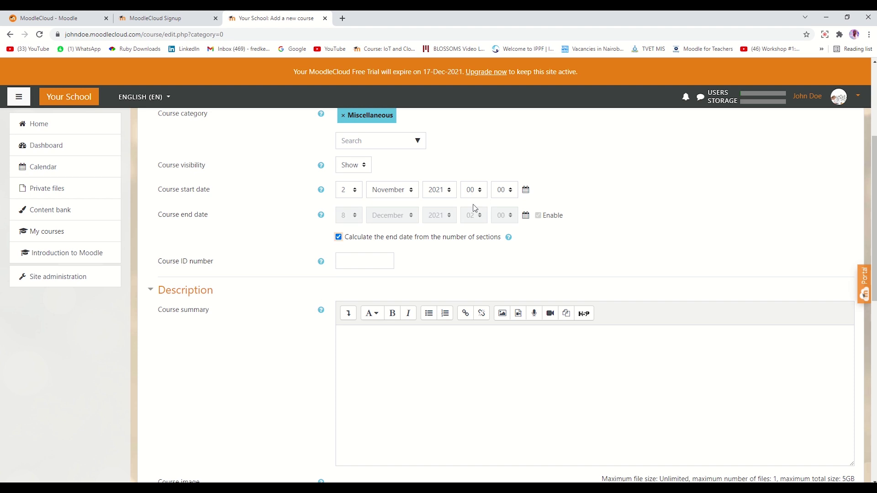
left_click(338, 237)
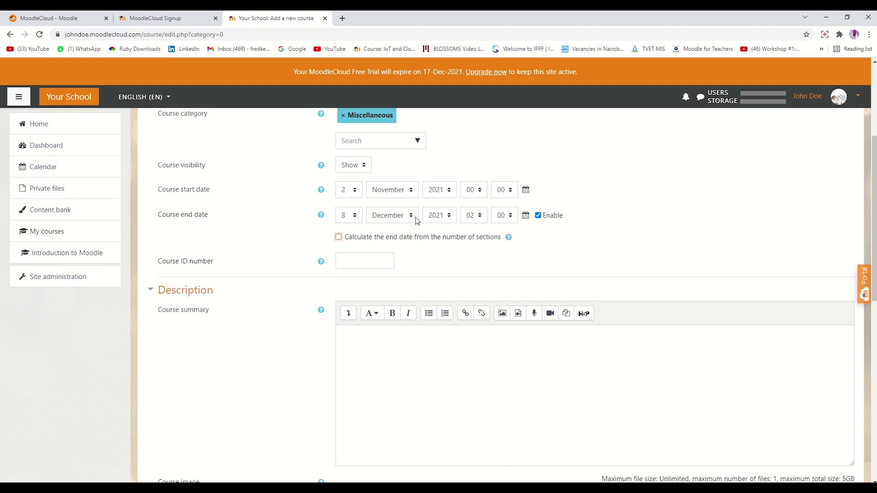
left_click(353, 218)
left_click(345, 238)
left_click(475, 218)
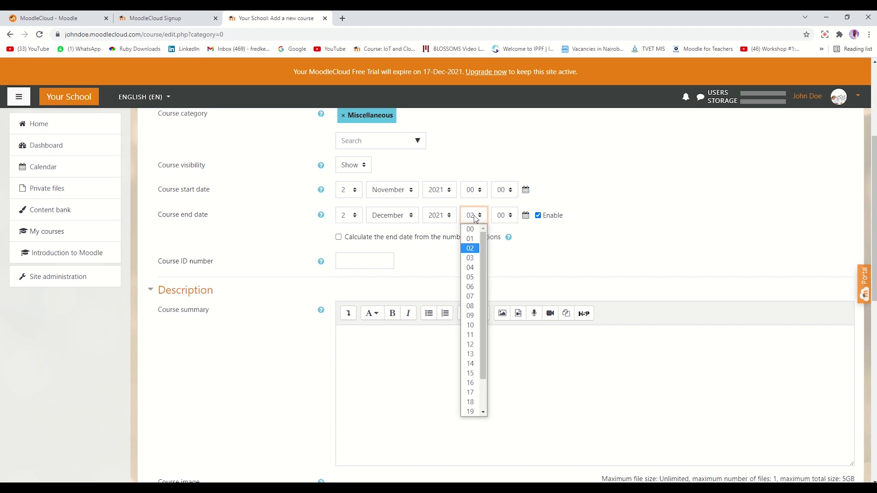
left_click(473, 229)
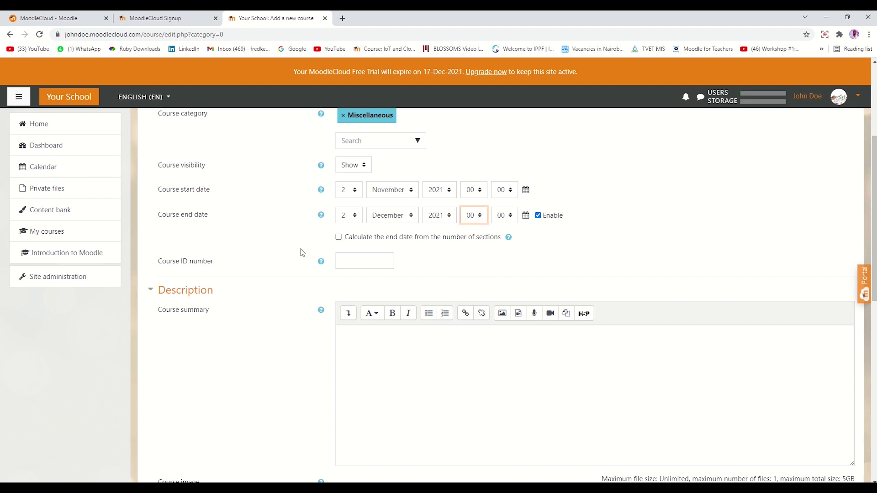
Enter the course summary 'This is a practical course for Moodle users.'.
scroll(302, 248, "down", 2)
scroll(297, 228, "down", 2)
scroll(320, 223, "up", 1)
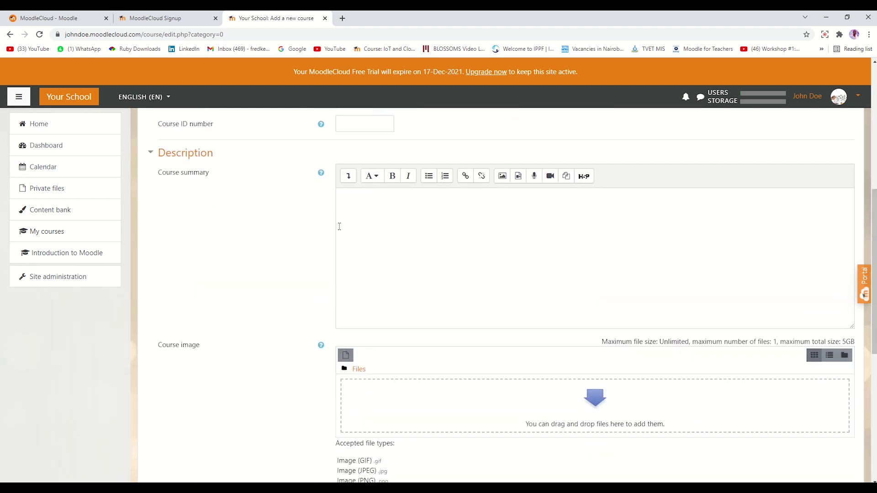
left_click(368, 217)
scroll(370, 237, "up", 1)
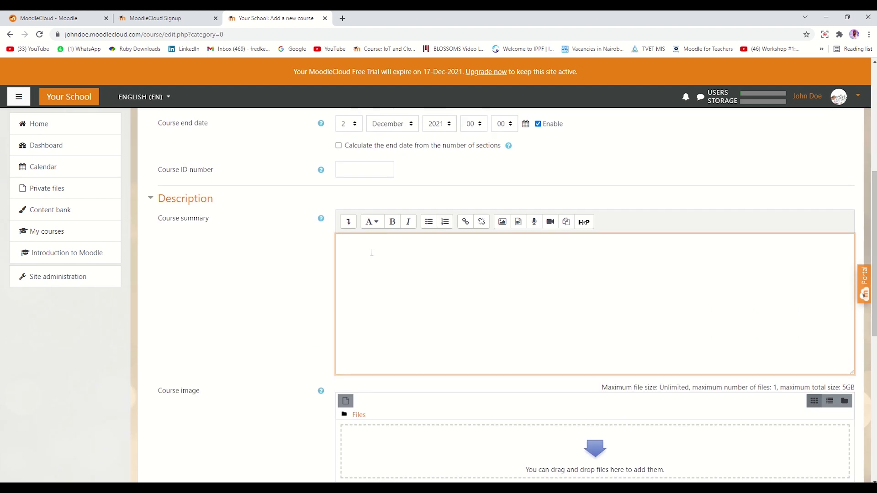
type("This is a practical course for Moodle users.")
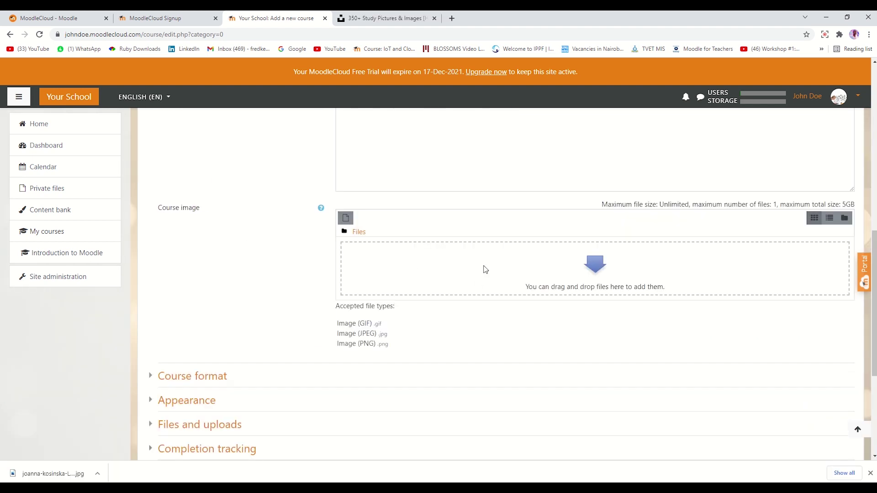
Upload the downloaded unsplash JPG photo from Downloads as the course image.
left_click(592, 267)
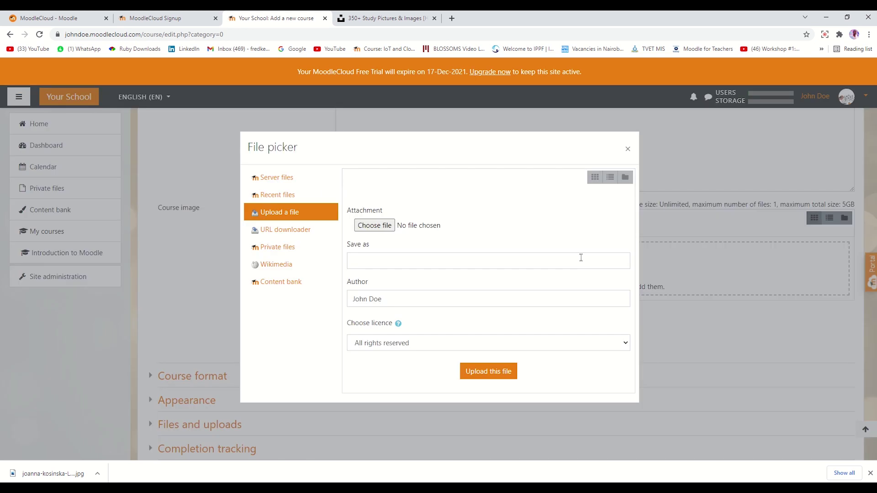
left_click(376, 225)
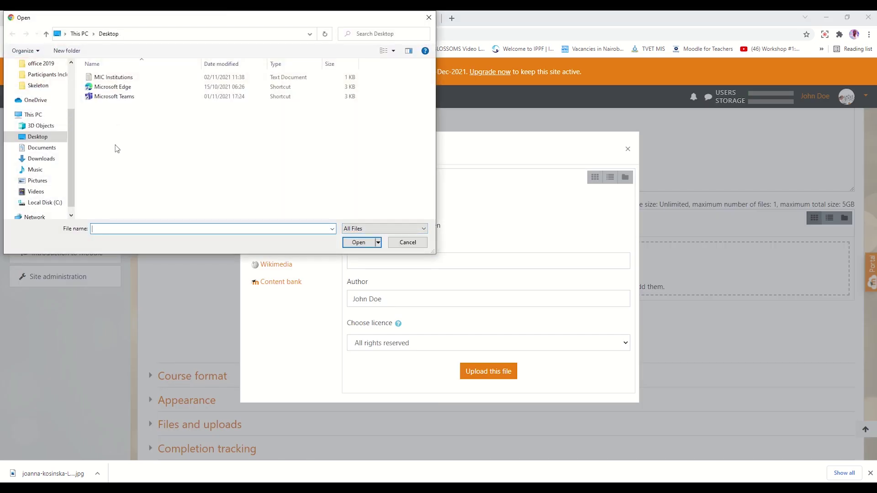
left_click(41, 158)
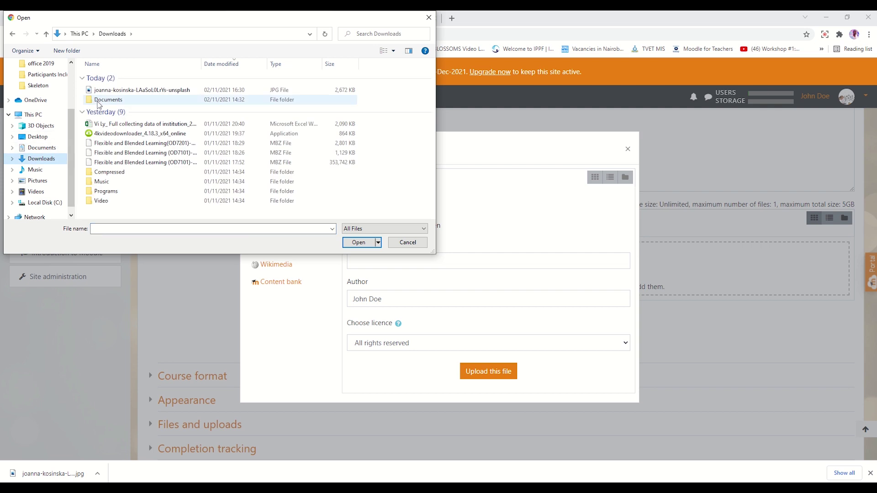
left_click(105, 91)
left_click(364, 242)
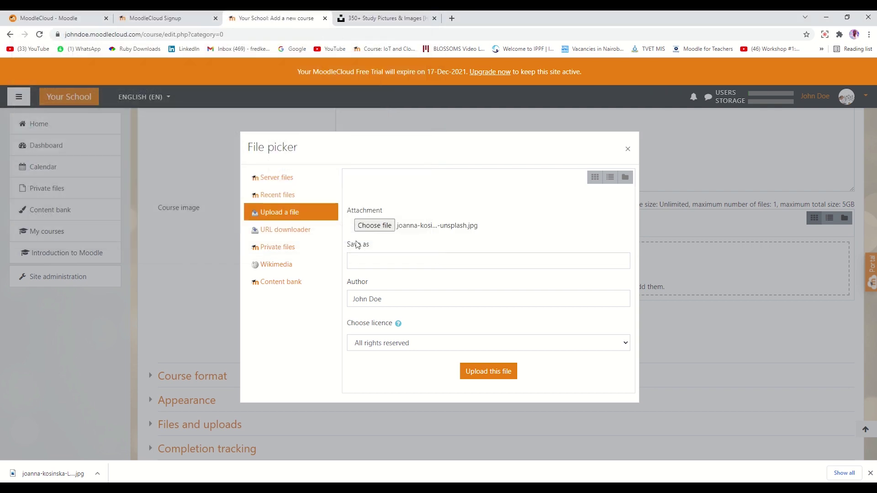
left_click(483, 365)
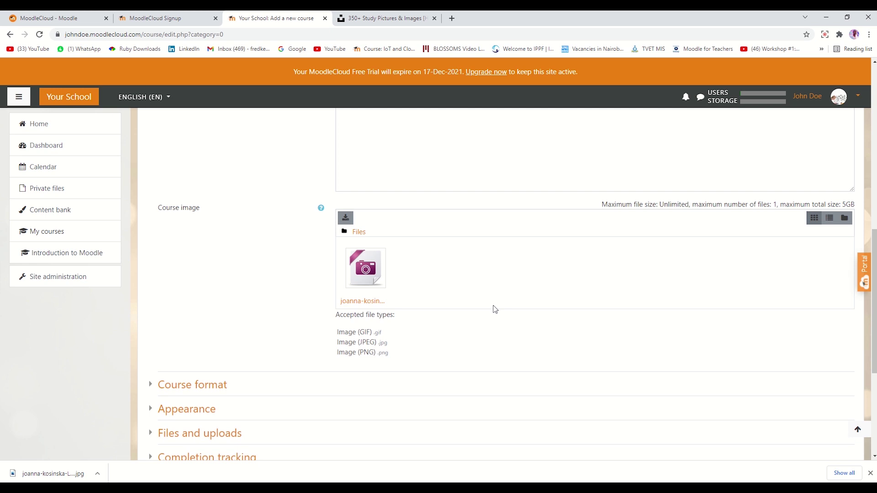
Set the course format to Topics format.
scroll(290, 278, "down", 3)
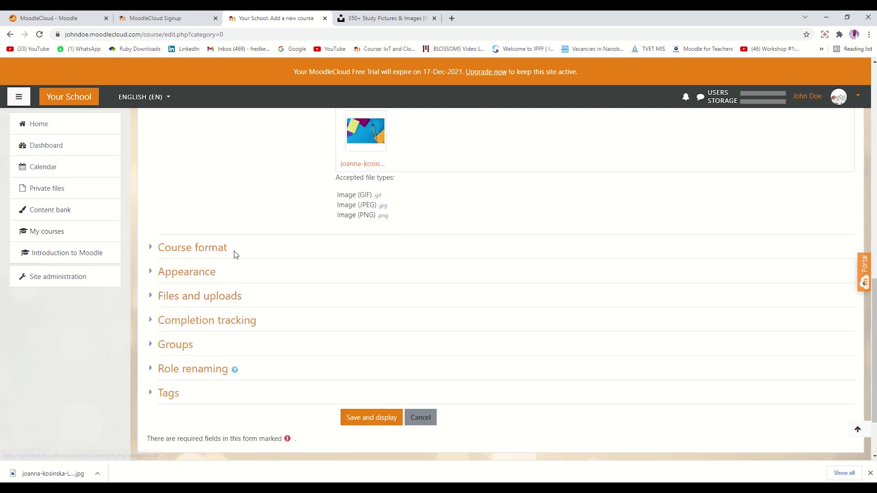
scroll(166, 211, "down", 1)
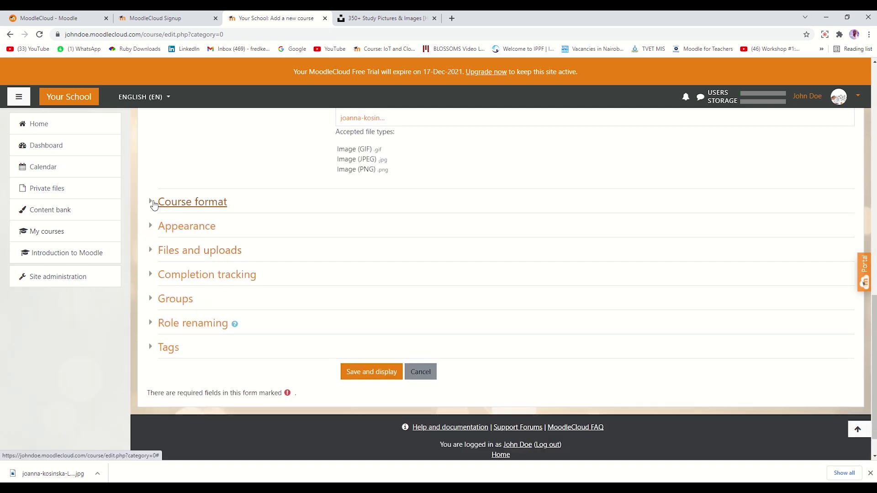
left_click(150, 202)
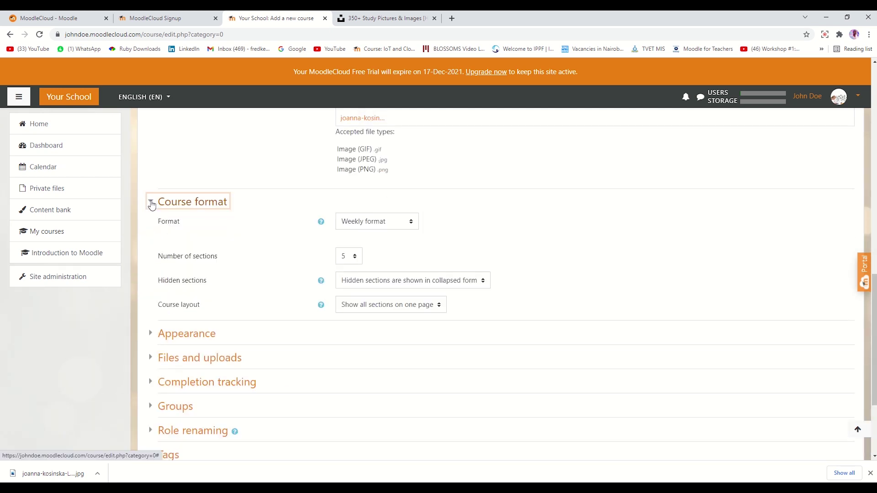
left_click(372, 223)
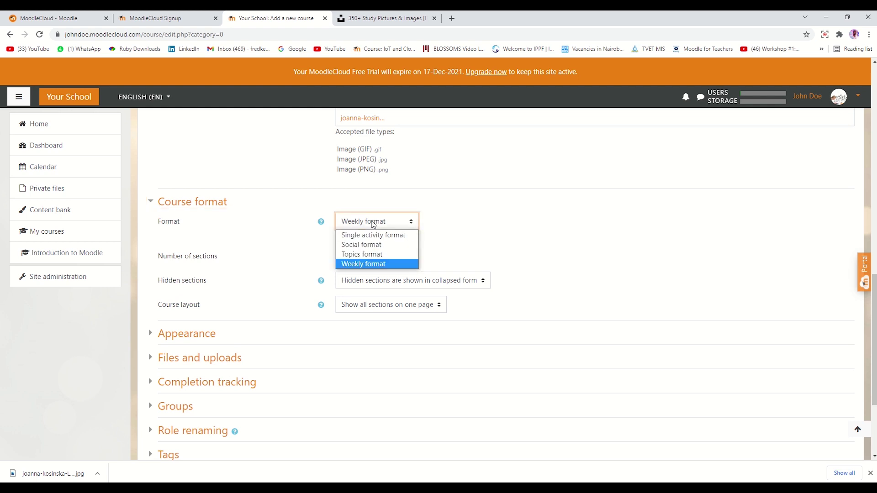
left_click(361, 255)
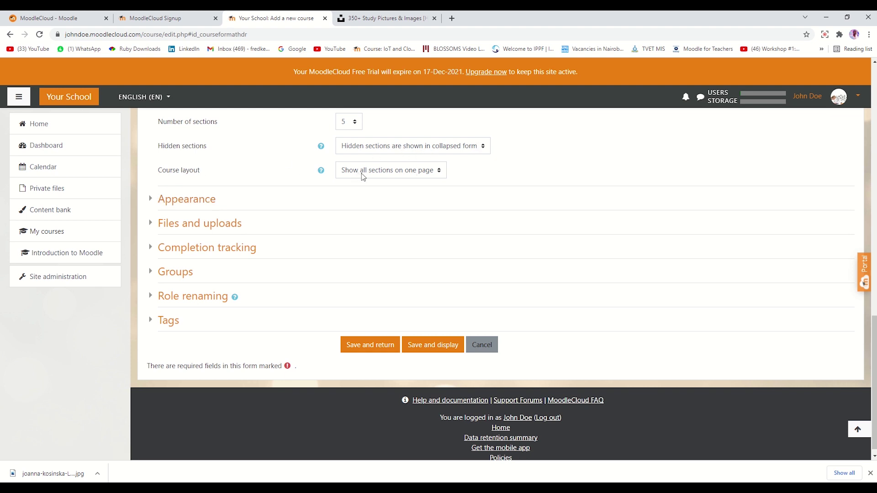
Set the maximum upload size under Files and uploads to 100KB.
left_click(152, 201)
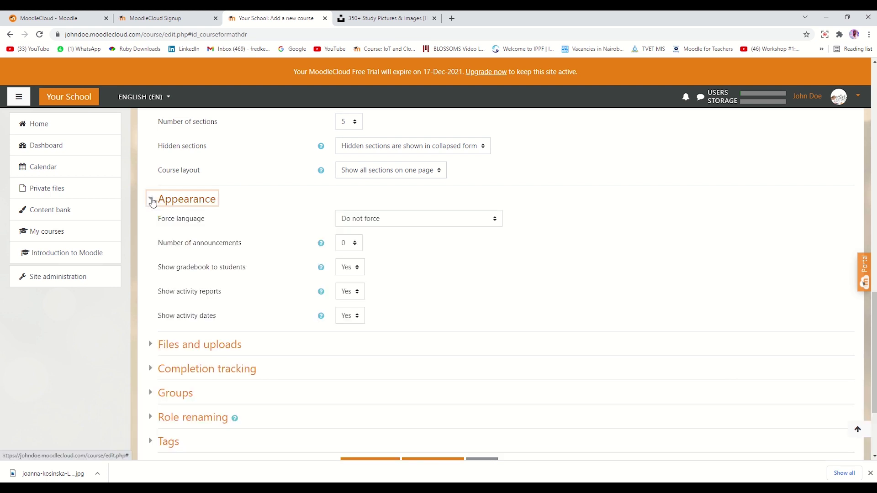
left_click(153, 202)
left_click(153, 226)
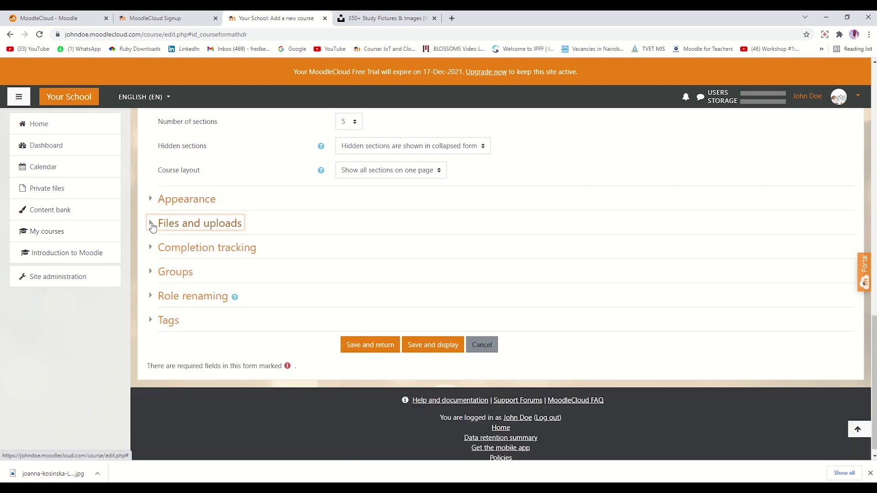
left_click(383, 243)
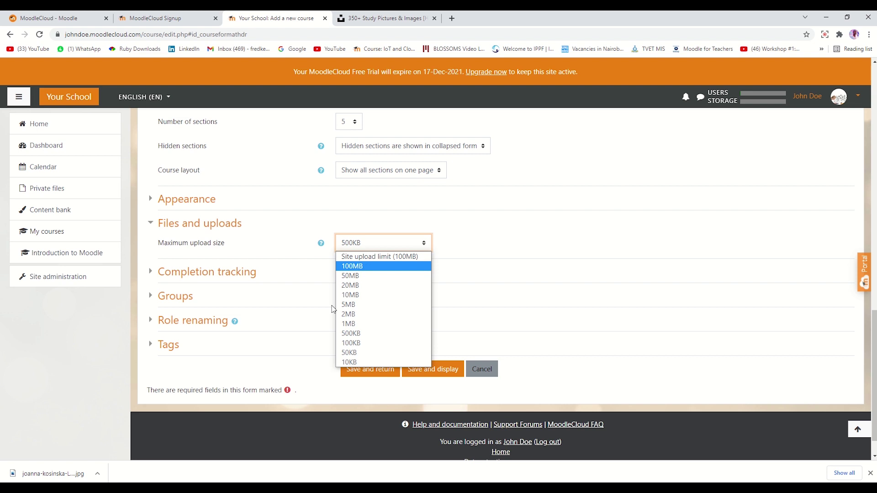
left_click(352, 343)
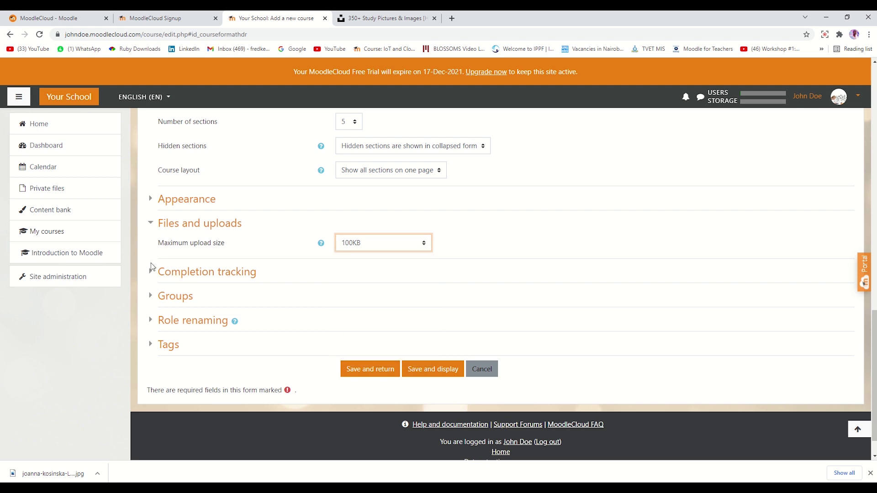
Review the Completion tracking, Groups and Role renaming sections, then save and return.
left_click(153, 274)
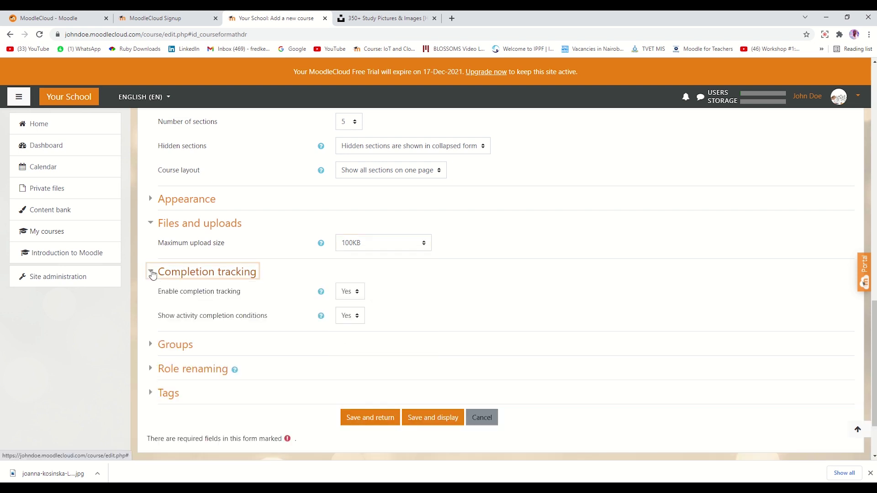
left_click(152, 274)
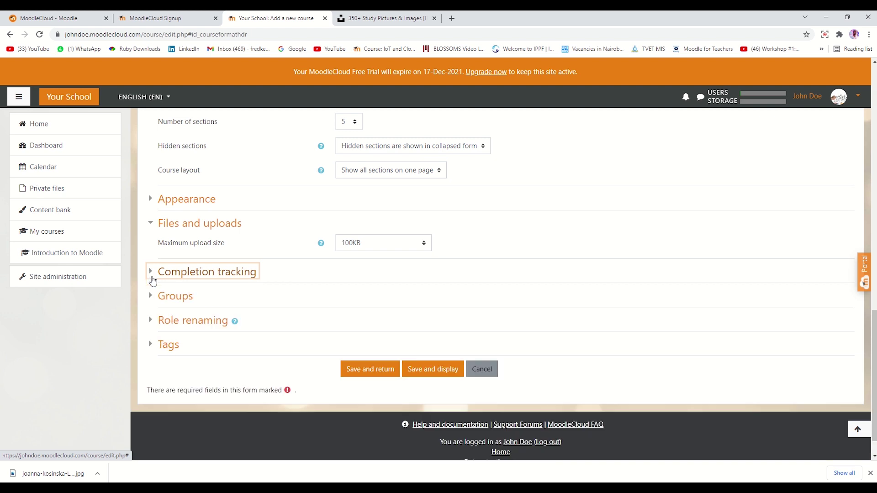
left_click(153, 298)
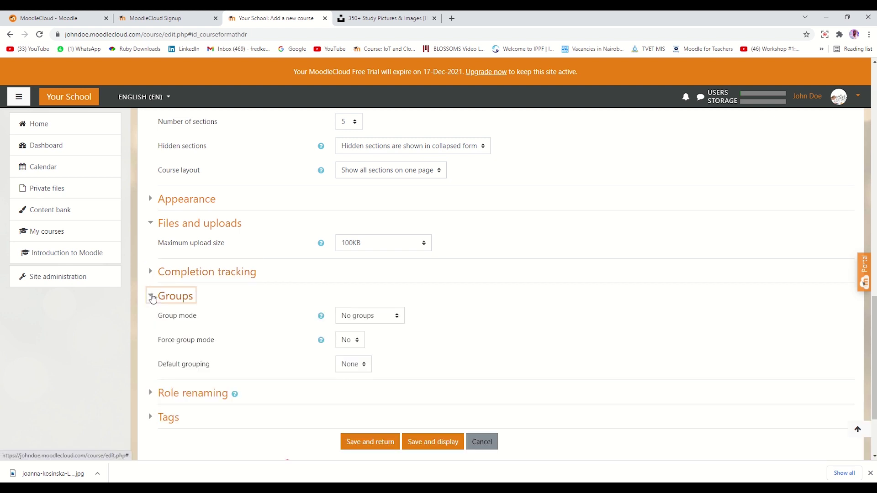
left_click(153, 298)
left_click(152, 322)
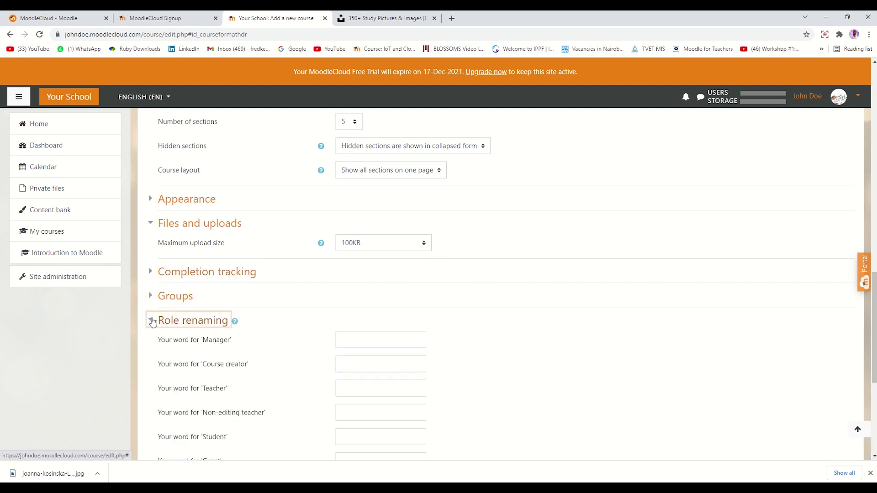
left_click(152, 322)
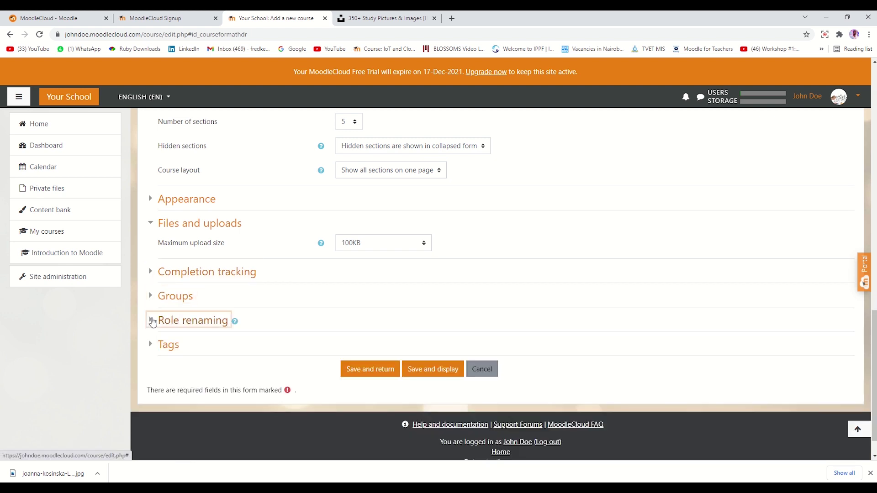
left_click(372, 370)
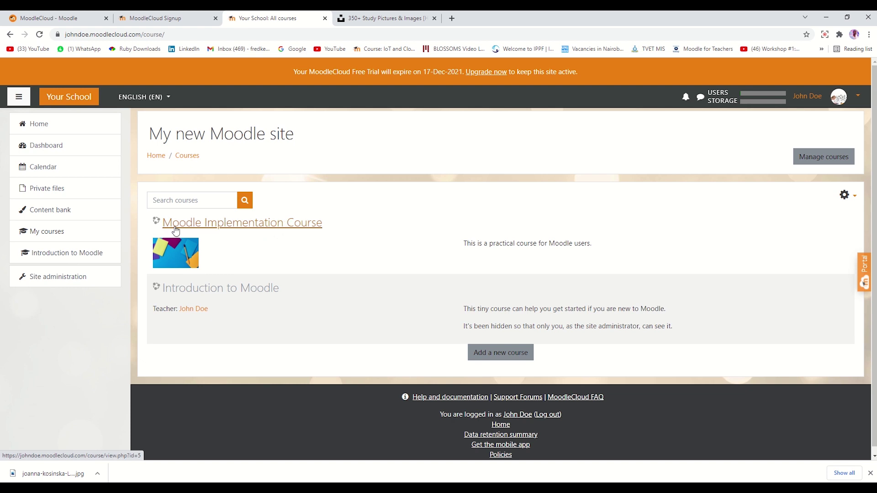
Open Moodle Implementation Course and go to its Participants page.
left_click(189, 224)
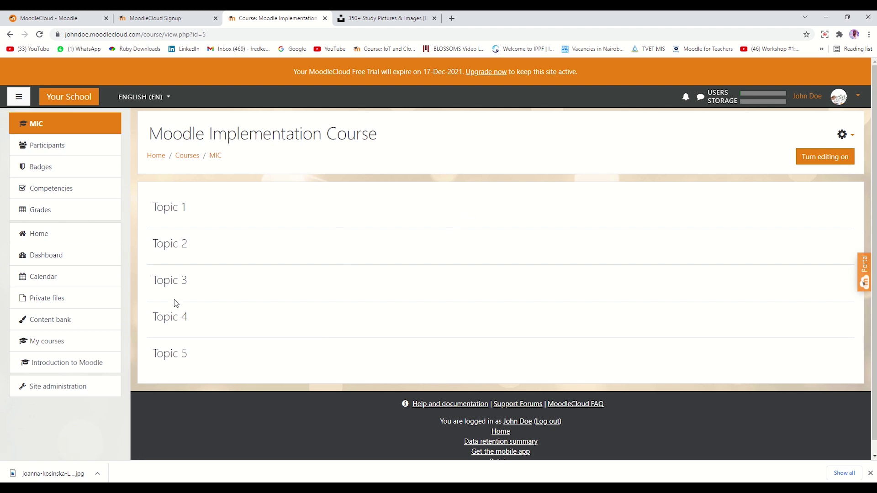
left_click(47, 147)
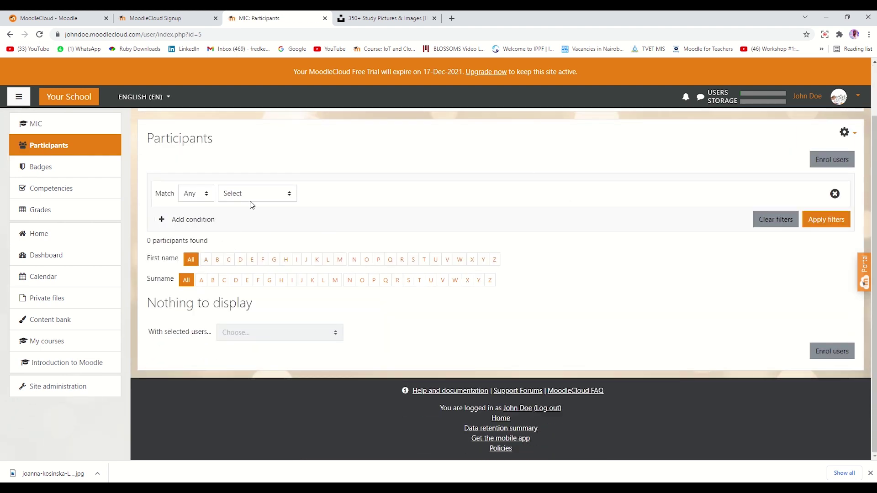
Search for the student's account and enrol it in the course with the Student role.
left_click(831, 221)
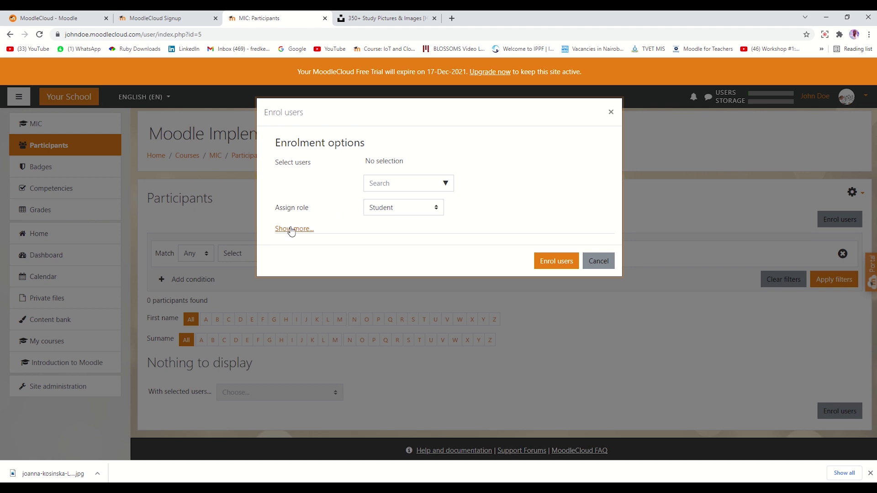
left_click(289, 229)
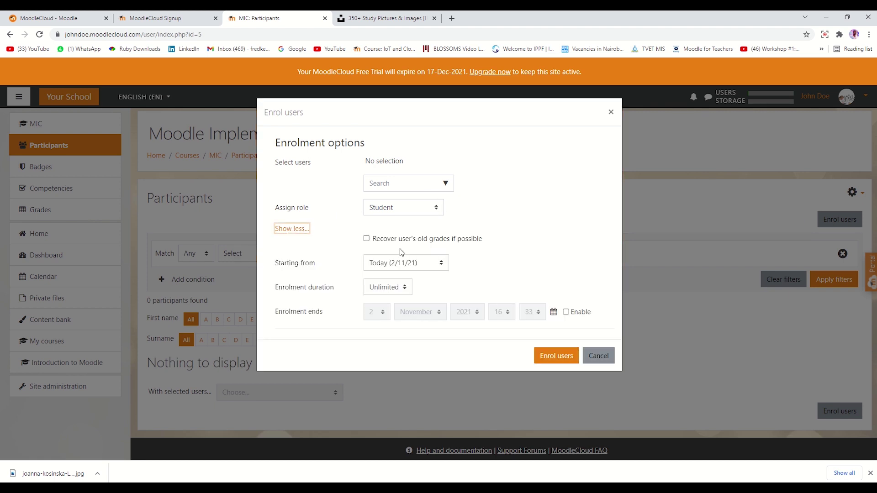
left_click(402, 185)
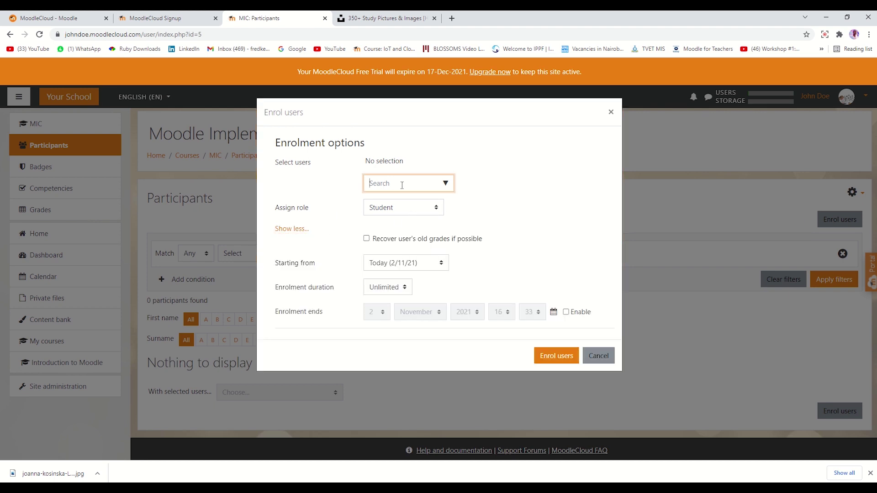
type("mark")
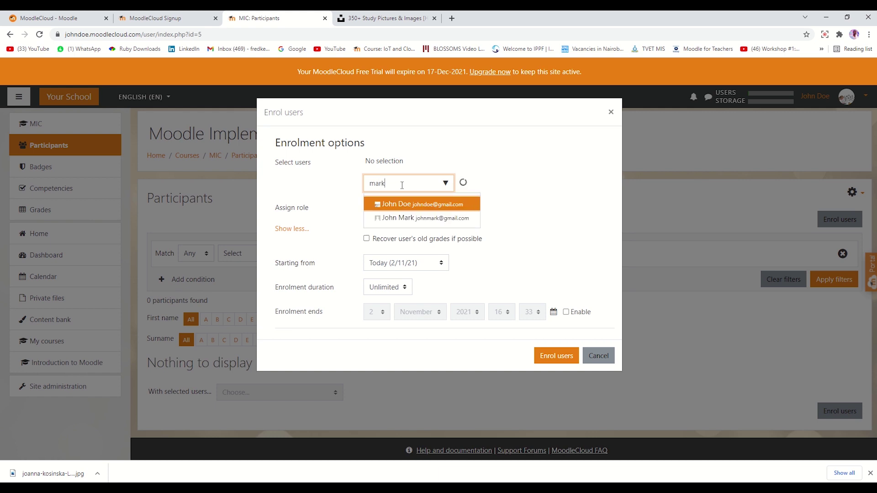
left_click(431, 206)
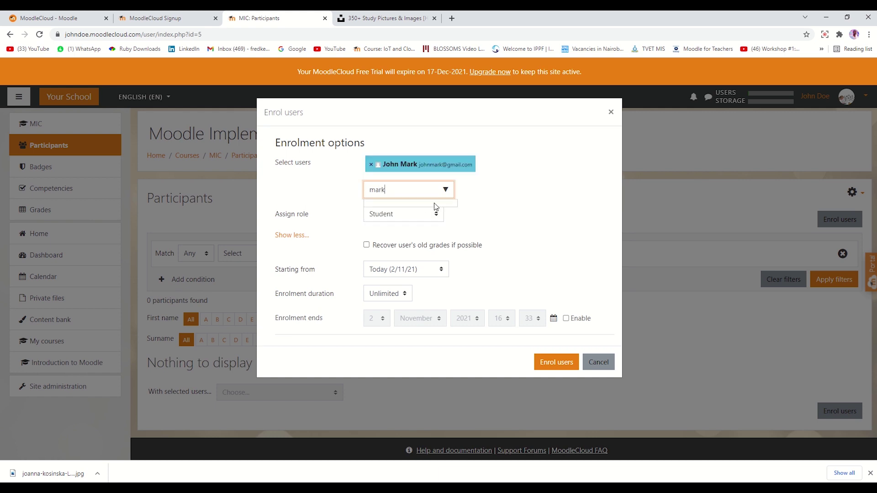
left_click(551, 208)
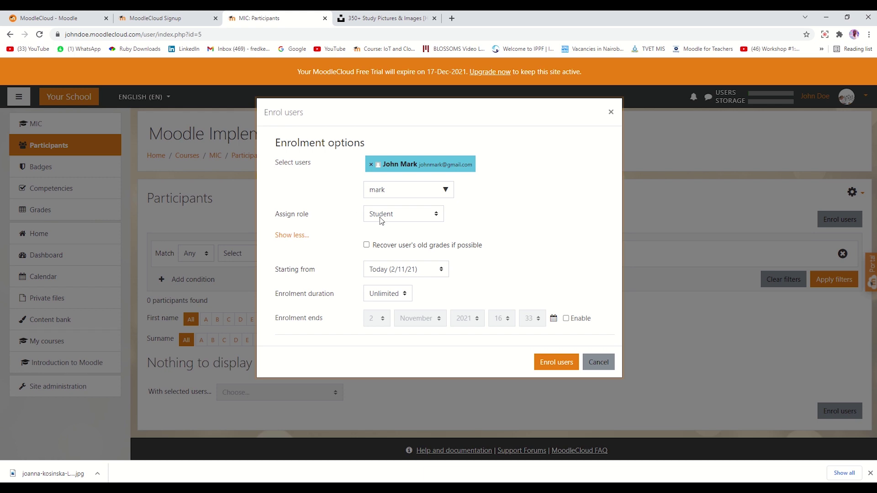
left_click(546, 361)
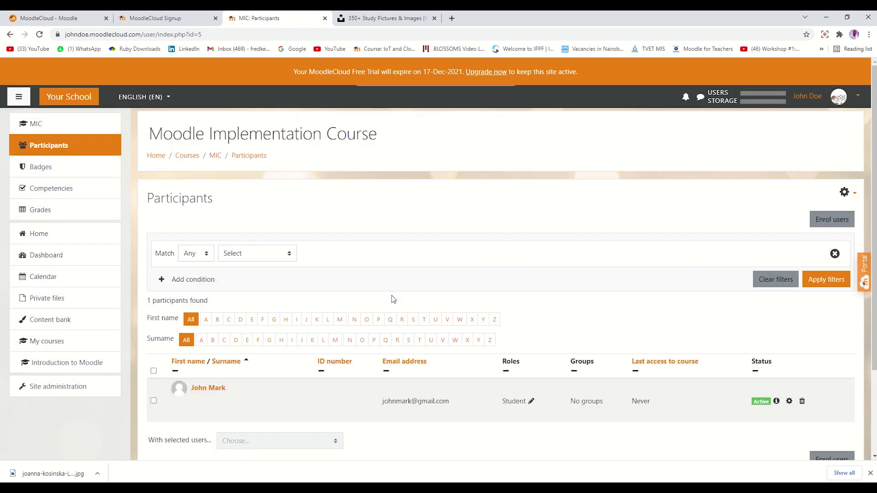
scroll(589, 288, "down", 2)
Search for the administrator's account and enrol it in the course as Teacher.
scroll(525, 295, "up", 2)
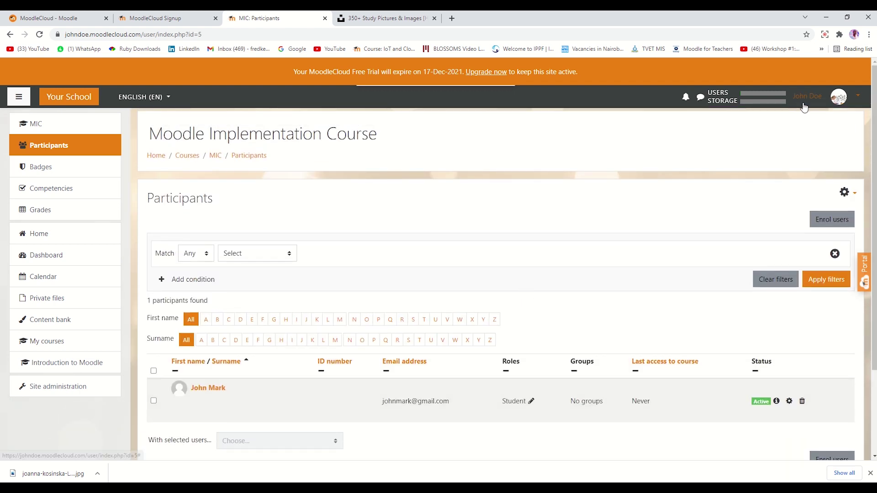
left_click(829, 228)
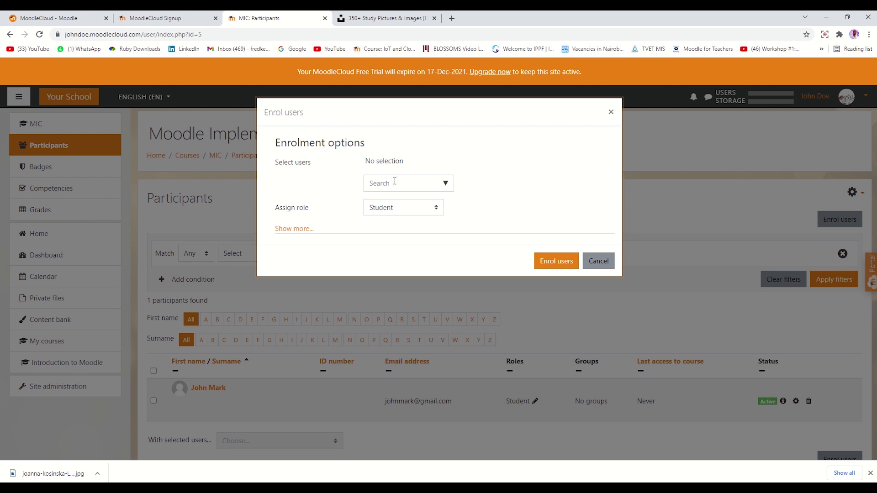
left_click(395, 182)
type("john")
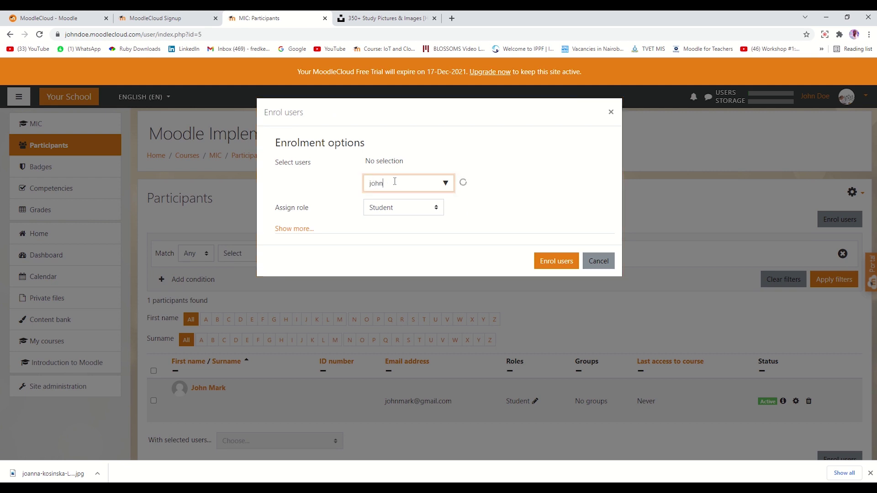
left_click(401, 205)
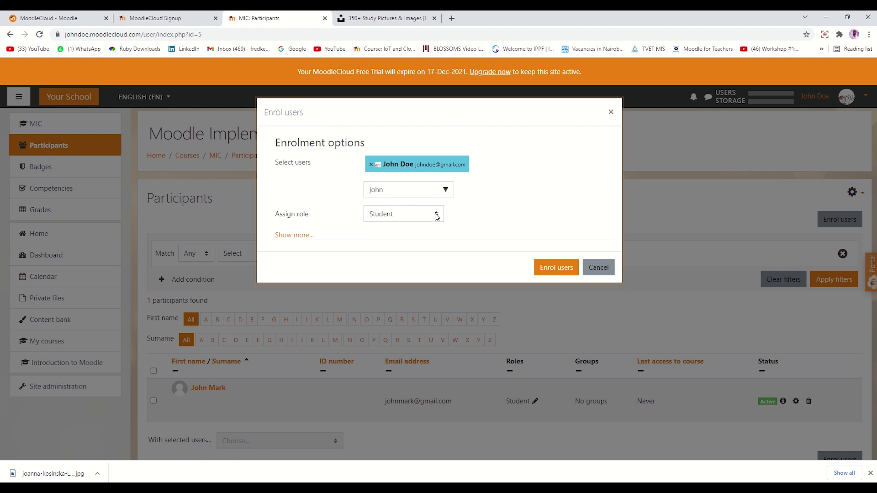
left_click(404, 213)
left_click(391, 239)
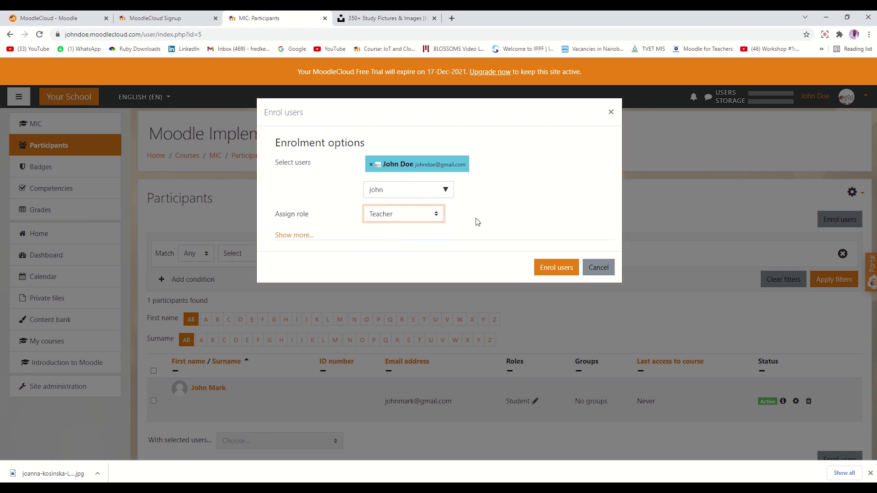
left_click(570, 266)
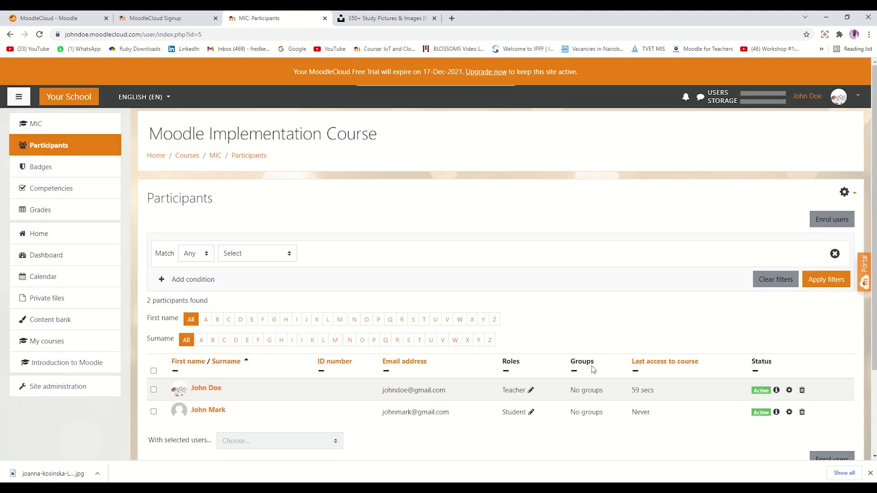